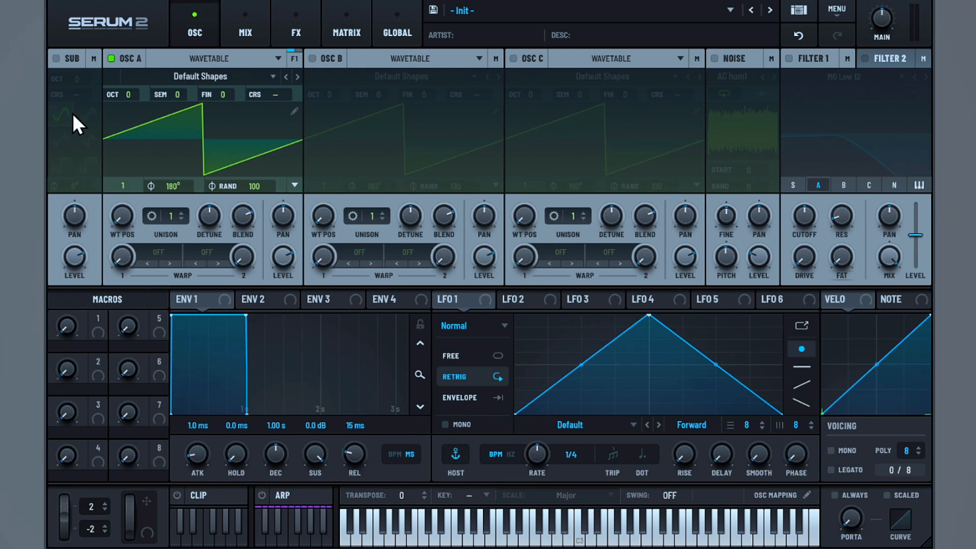
Set up oscillator A with the Bass Pluck wavetable, octave -3 and phase randomness 0.
left_click_drag(127, 90, 129, 151)
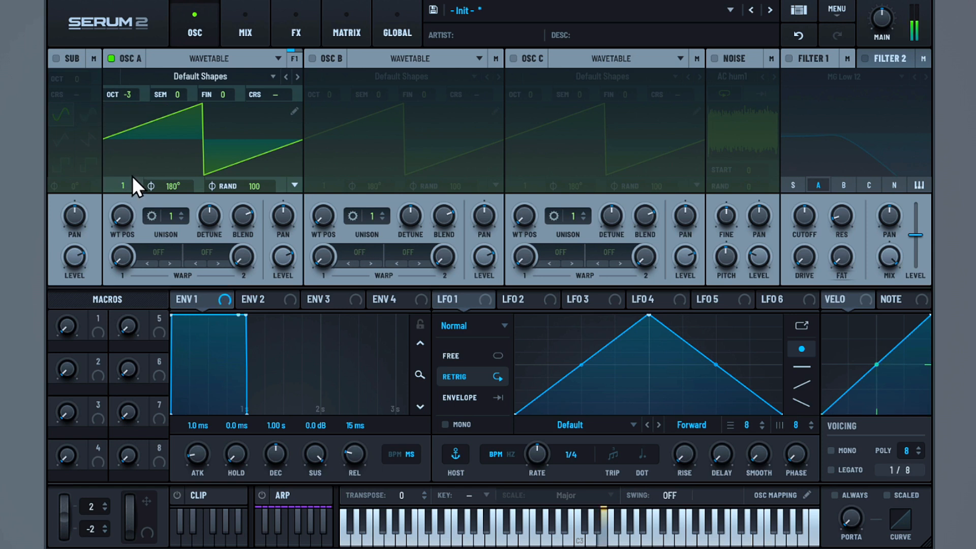
left_click(185, 74)
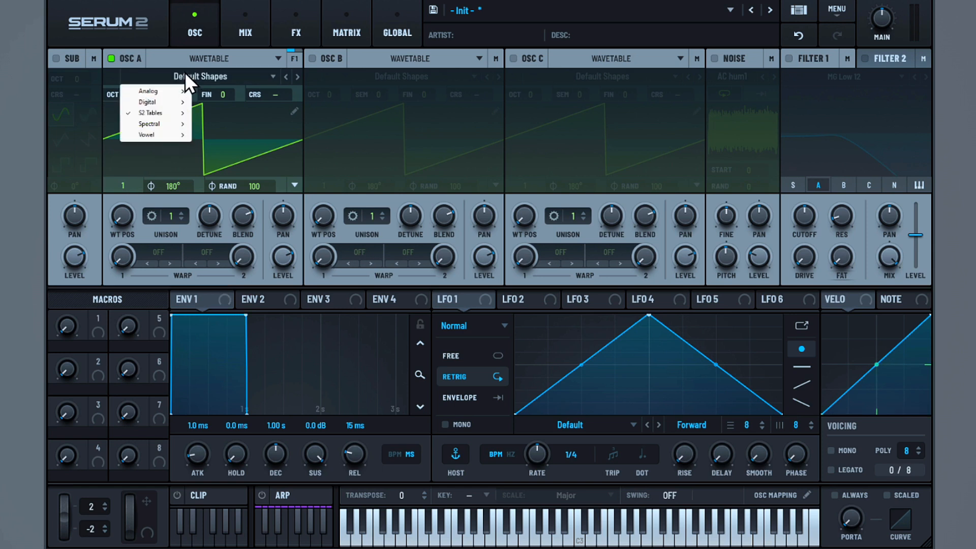
mouse_move(167, 111)
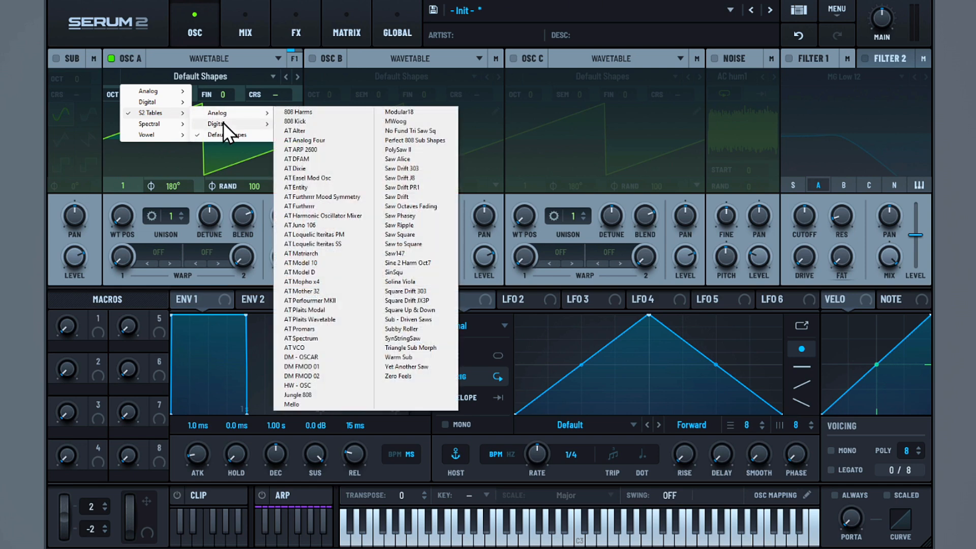
mouse_move(223, 122)
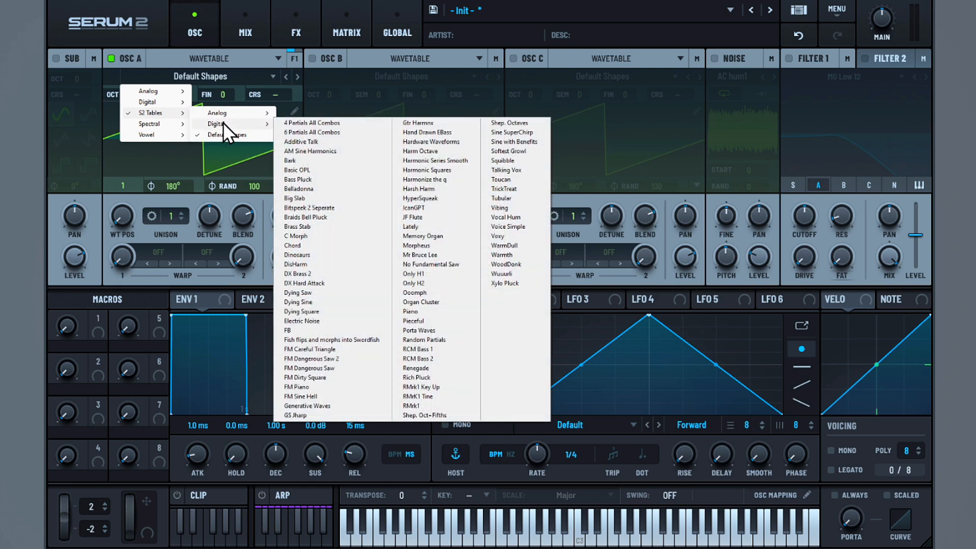
left_click(310, 181)
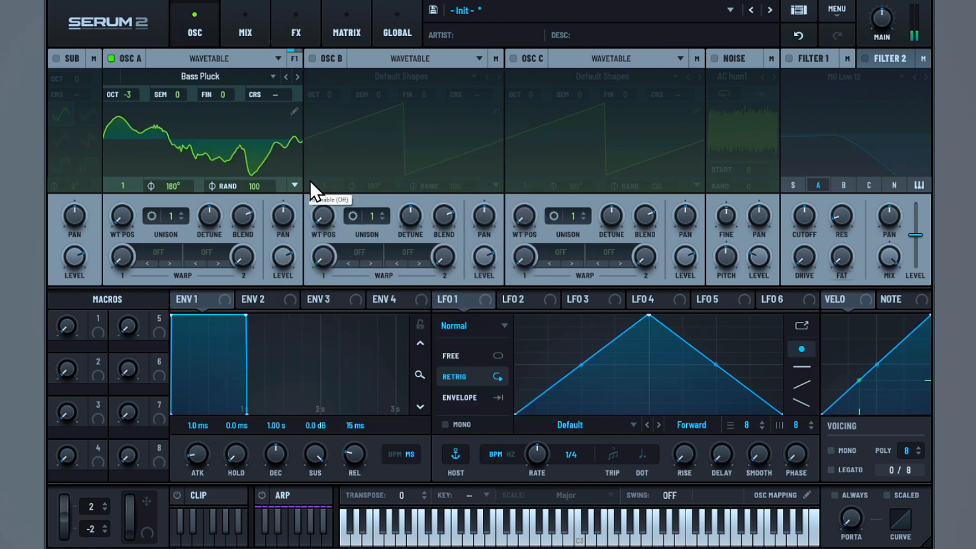
left_click_drag(257, 180, 252, 403)
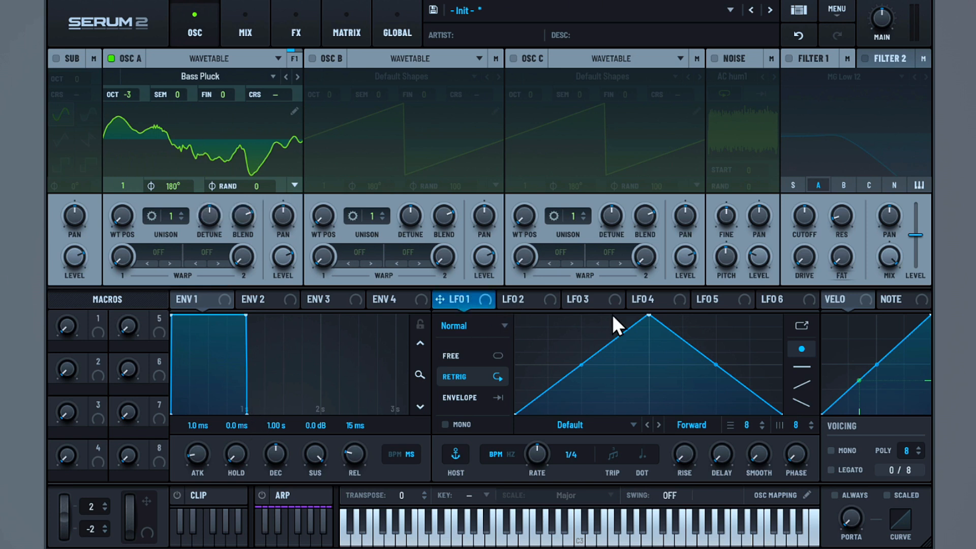
Move LFO 1's peak near the start with a rounded rise, then add a dip and a second peak before the midpoint.
left_click_drag(647, 315, 549, 328)
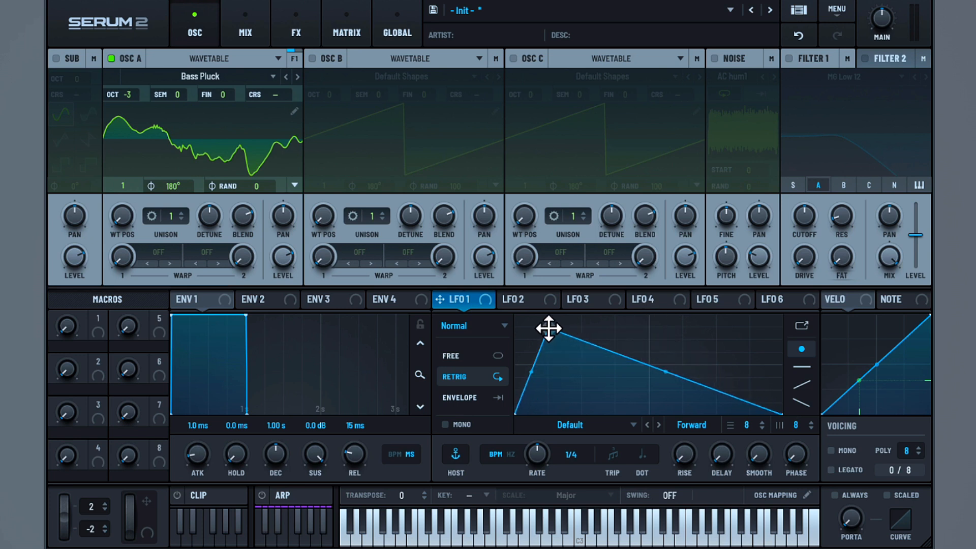
left_click_drag(530, 370, 534, 359)
double_click(584, 352)
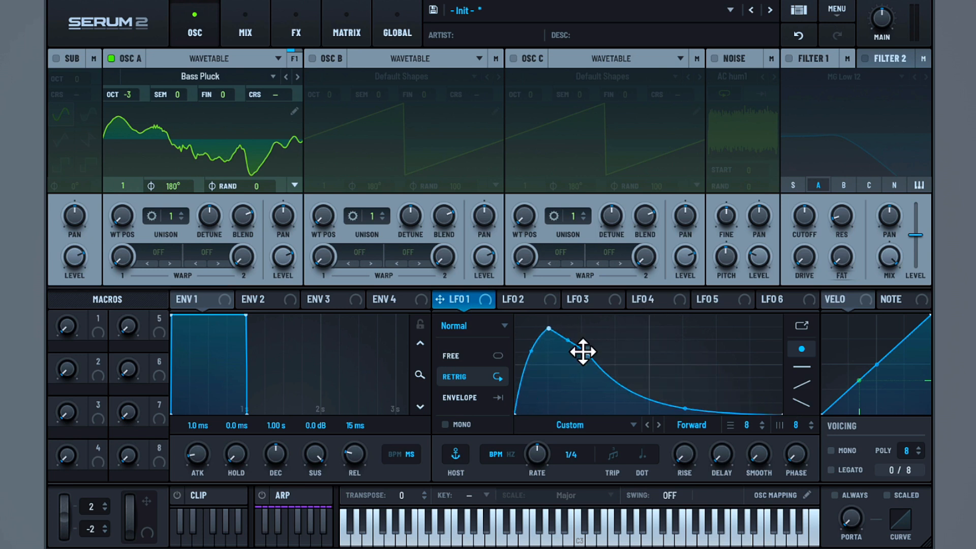
left_click_drag(569, 344, 615, 327)
double_click(616, 332)
Extend LFO 1's curve with a second dip and two more high points, rounding the final fall outward.
left_click_drag(607, 333, 683, 328)
double_click(662, 355)
double_click(688, 346)
left_click_drag(675, 339, 679, 355)
double_click(752, 327)
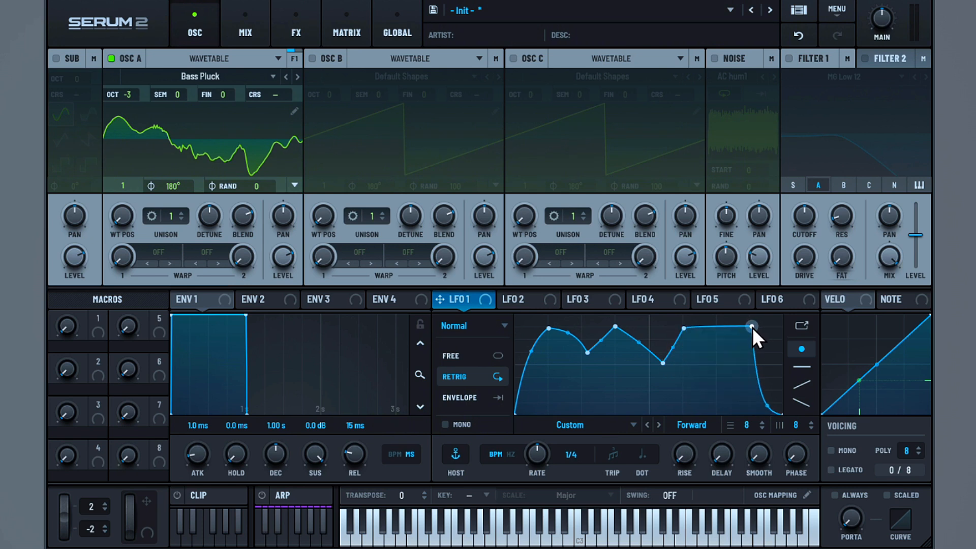
left_click_drag(752, 327, 752, 324)
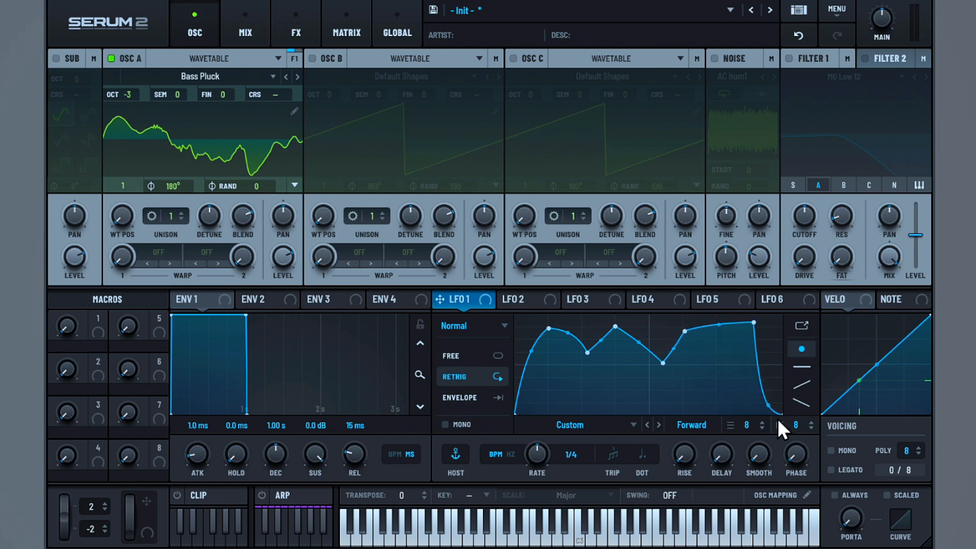
left_click_drag(768, 405, 770, 365)
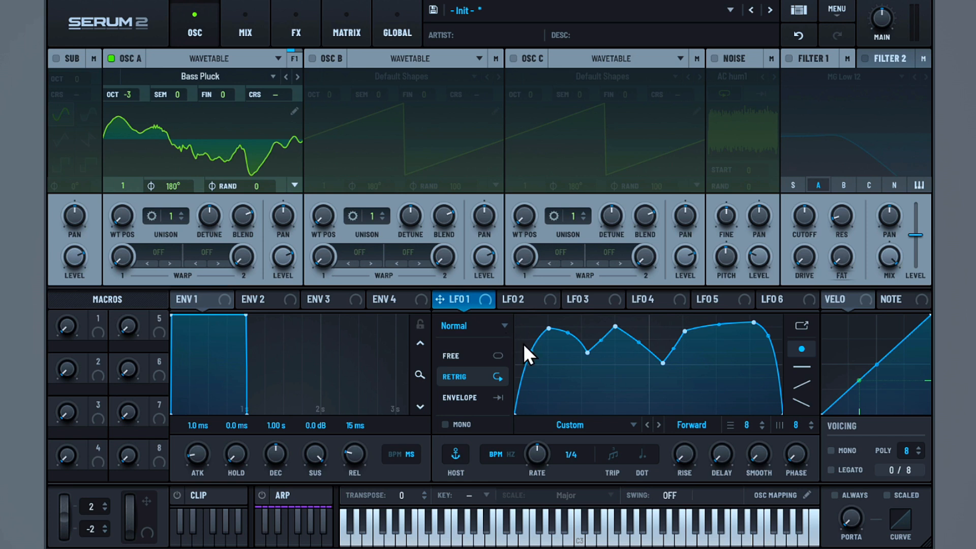
Set LFO 1's rate to bar and assign it to oscillator A's level, with the level lowered to 0%.
left_click_drag(537, 452, 535, 474)
left_click_drag(283, 255, 273, 360)
left_click_drag(468, 299, 285, 258)
mouse_move(285, 258)
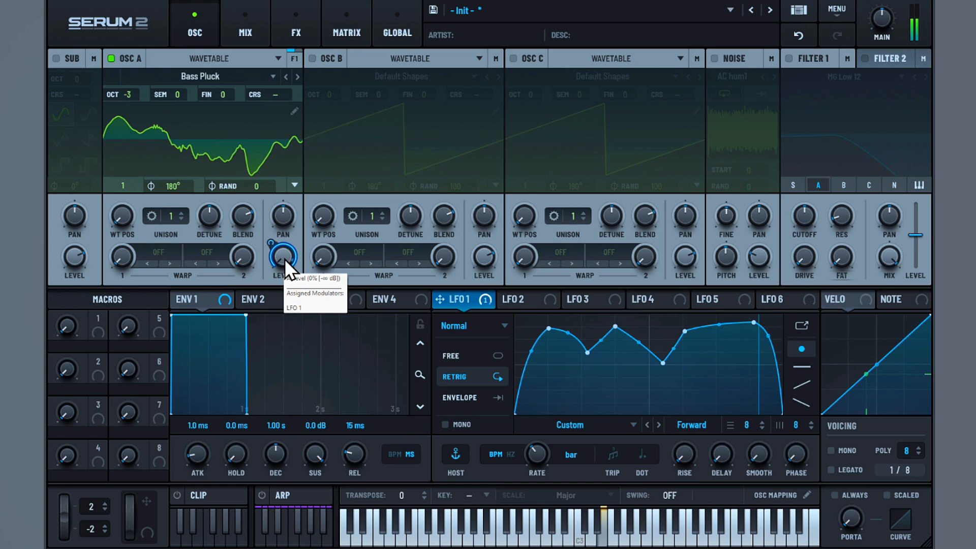
Lower LFO 1's first dip to the height of the second and shift the second dip slightly earlier.
left_click_drag(587, 352, 586, 364)
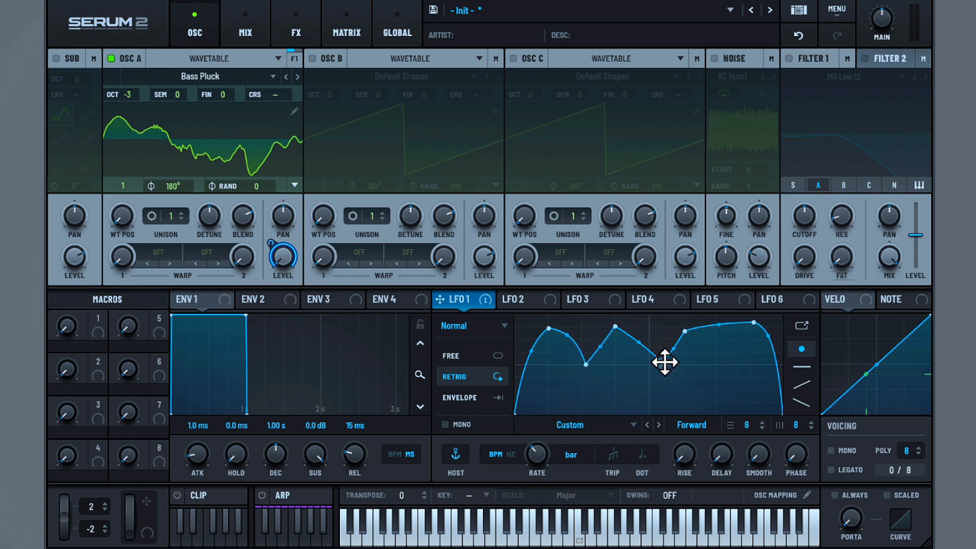
left_click_drag(663, 362, 658, 362)
Set oscillator A's first warp mode to Bend - with its amount turned down to minimum.
left_click(156, 251)
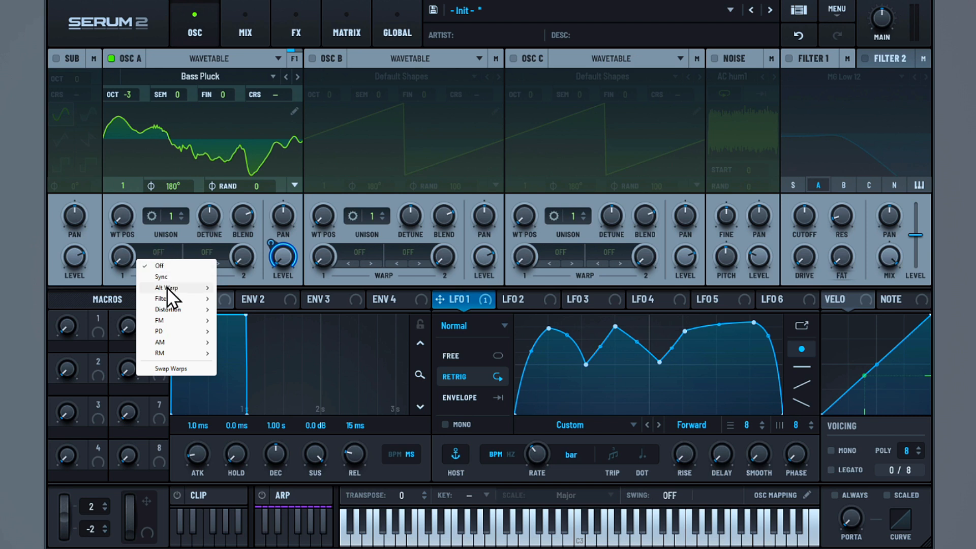
mouse_move(167, 287)
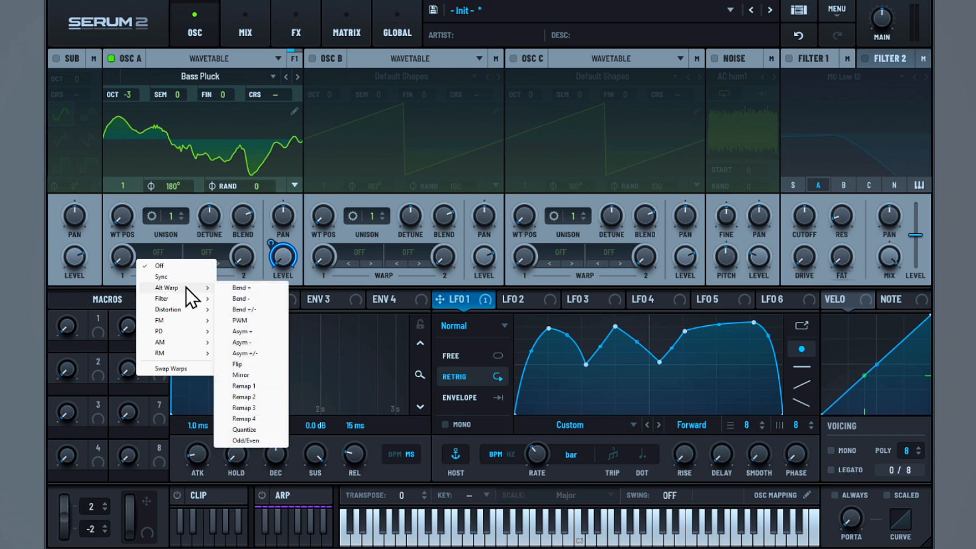
left_click(242, 300)
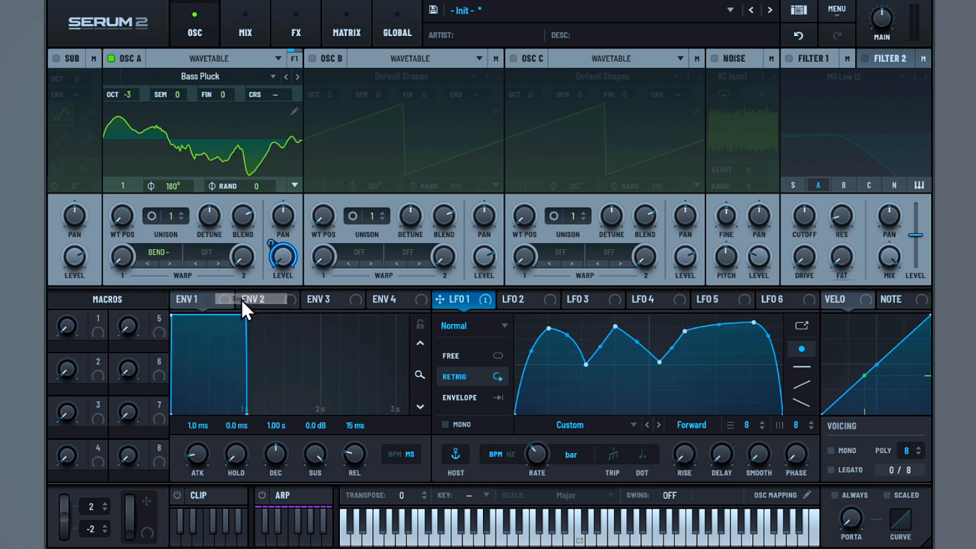
left_click_drag(121, 258, 127, 313)
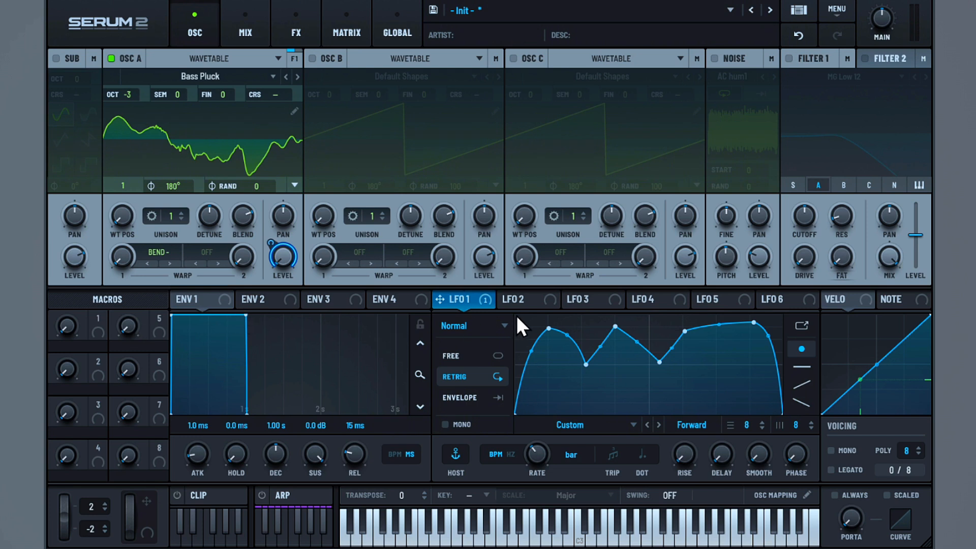
Switch LFO 2 to Path mode and load the factory path CA_Abstract.
left_click(518, 299)
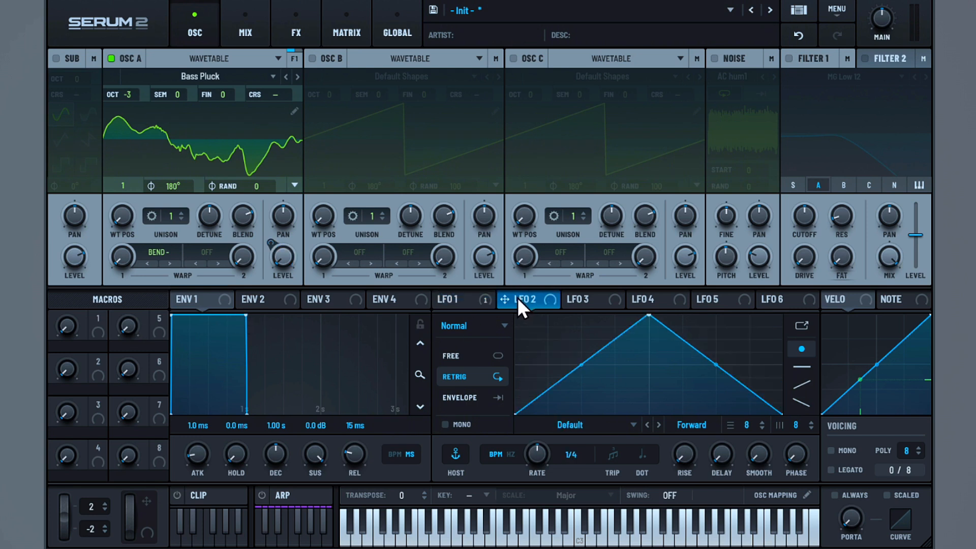
left_click(496, 324)
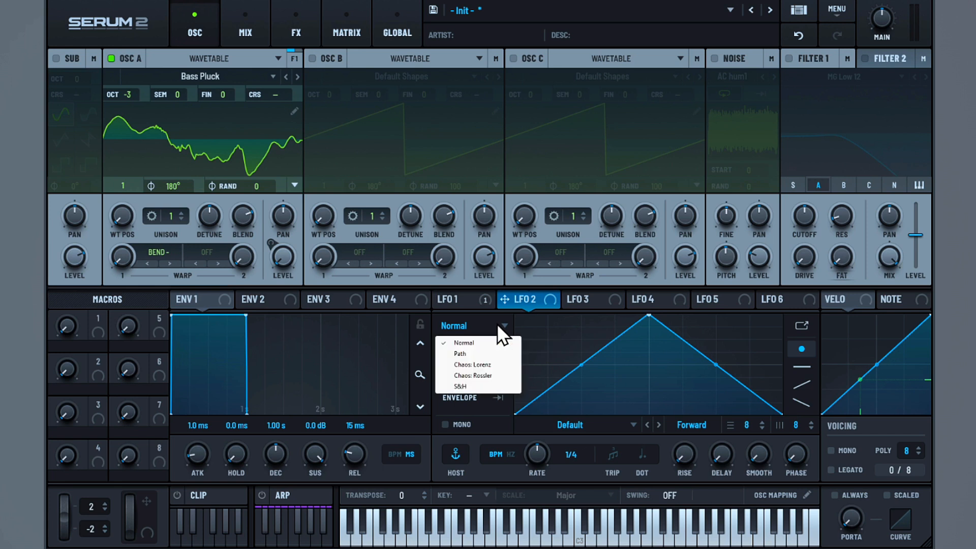
left_click(492, 353)
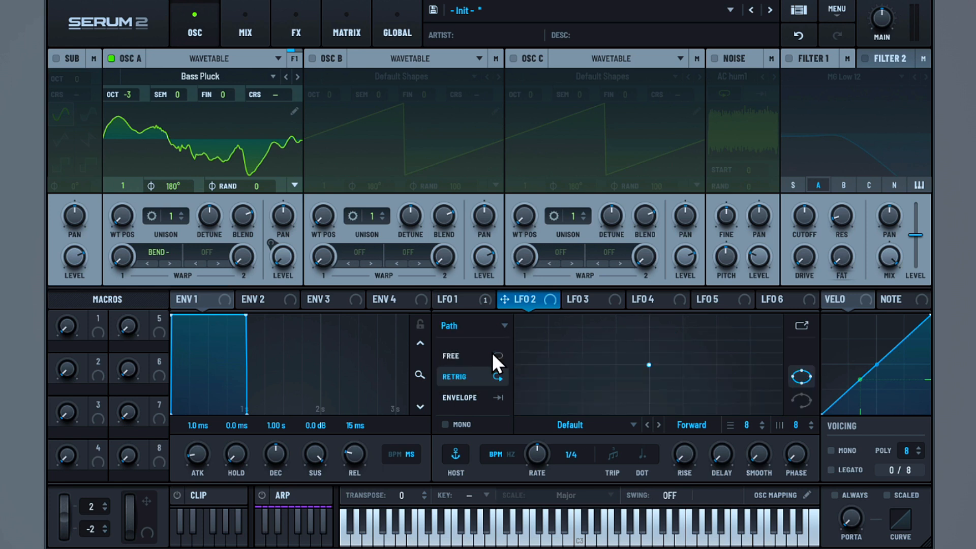
left_click(609, 426)
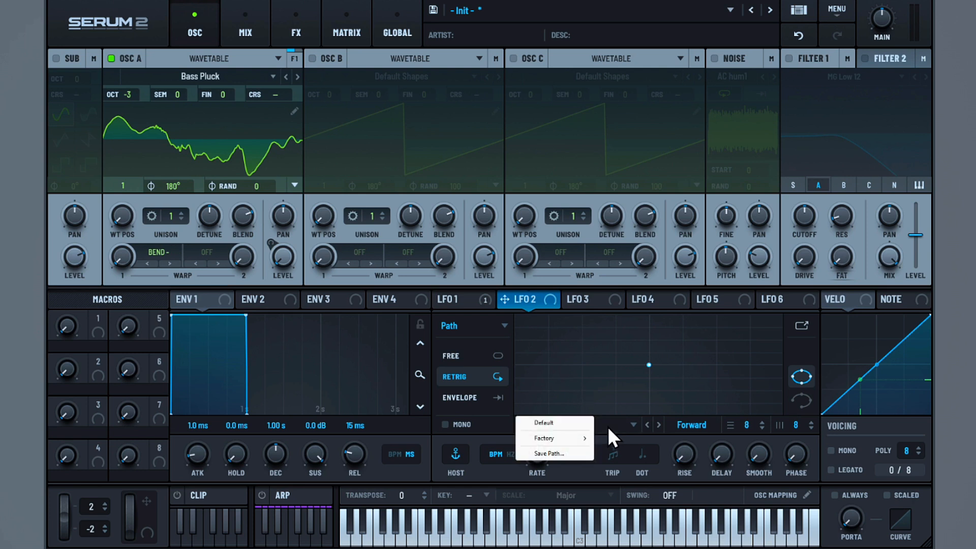
mouse_move(581, 434)
mouse_move(611, 437)
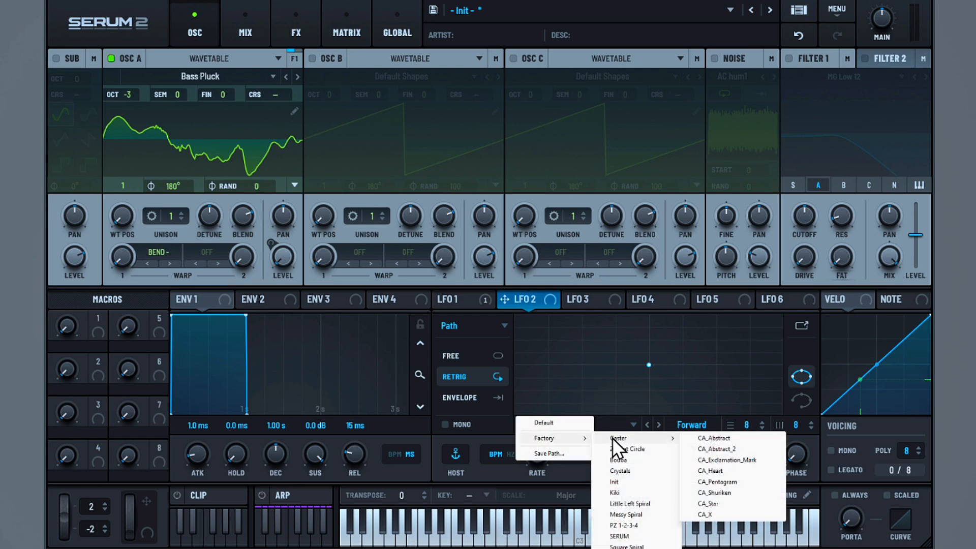
left_click(701, 438)
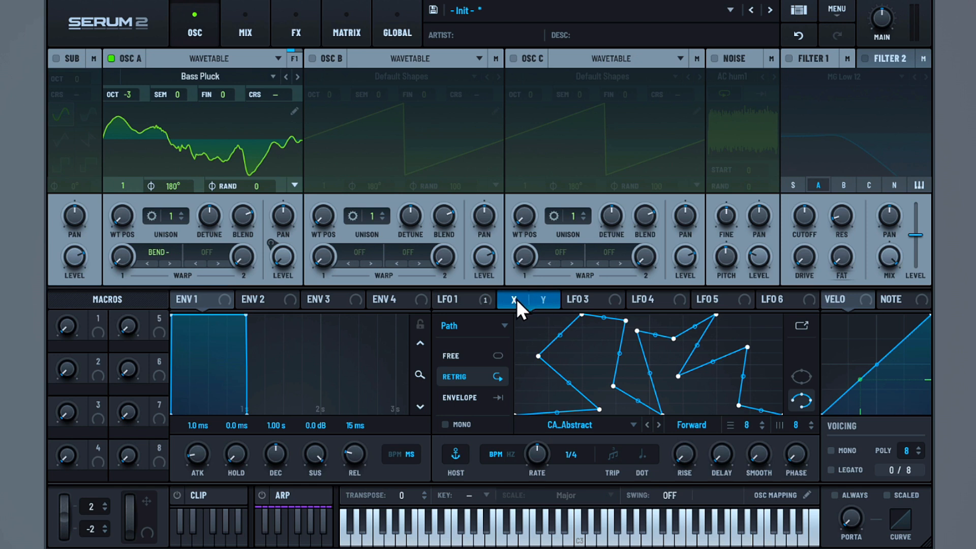
Assign LFO 2's X output to oscillator A's first warp amount and set the LFO rate to bar.
left_click_drag(491, 292, 118, 255)
left_click_drag(538, 454, 537, 474)
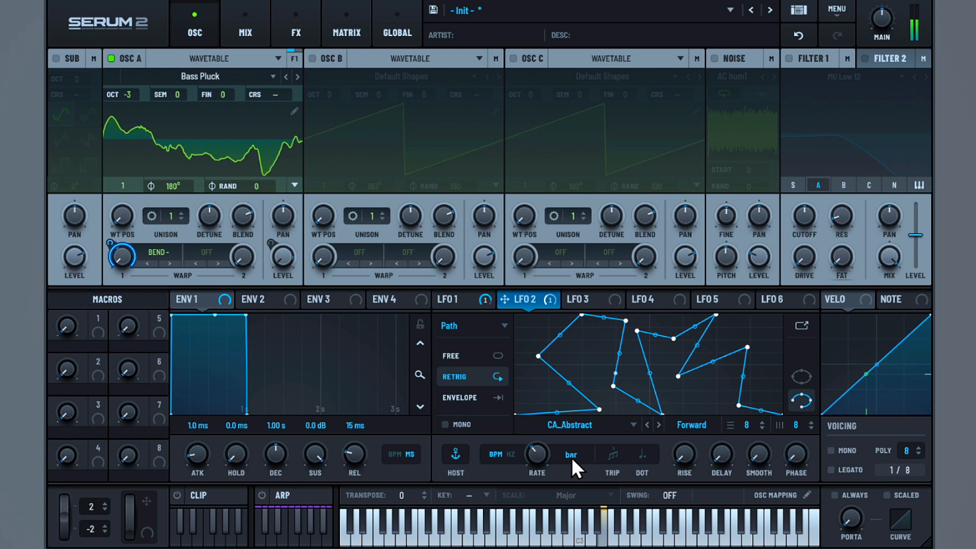
Audition LFO 2's path presets through to 2 Point Circle and reduce its modulation depth on oscillator A's first warp.
left_click(659, 425)
left_click(659, 425)
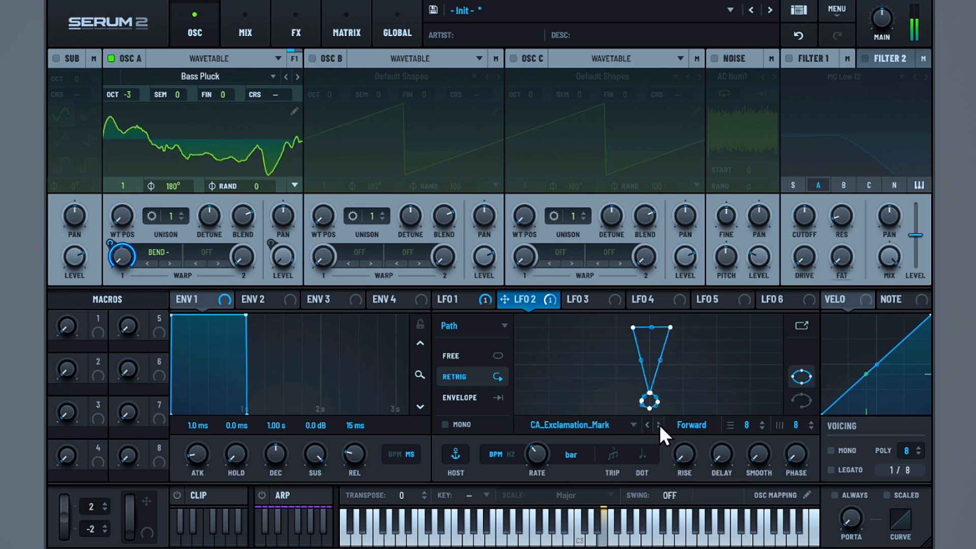
left_click(659, 425)
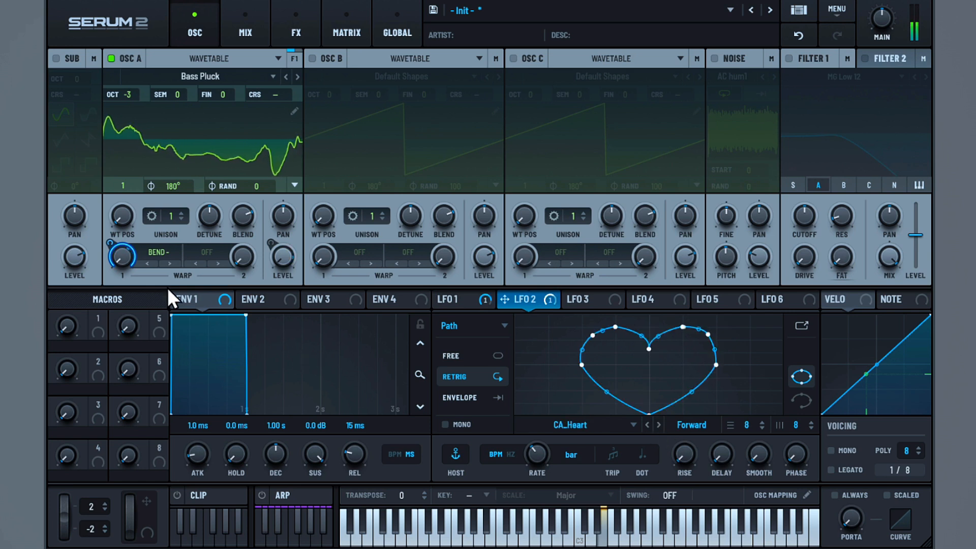
left_click_drag(113, 255, 112, 295)
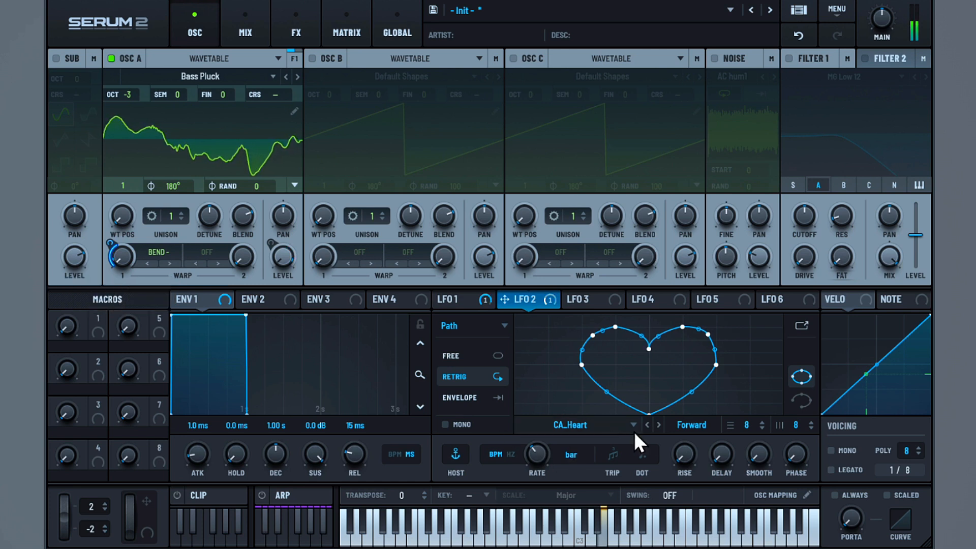
left_click(658, 425)
left_click(658, 424)
left_click(658, 425)
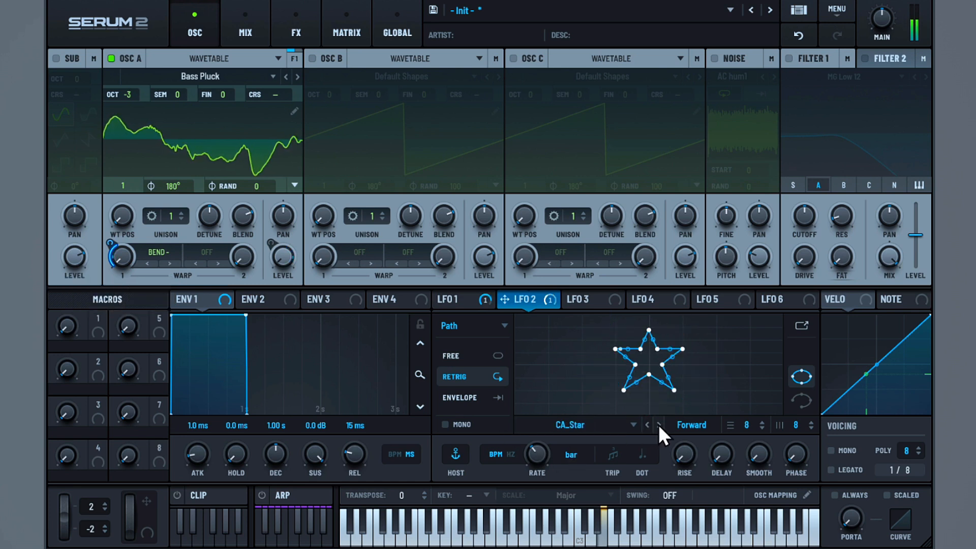
left_click(658, 425)
left_click(658, 425)
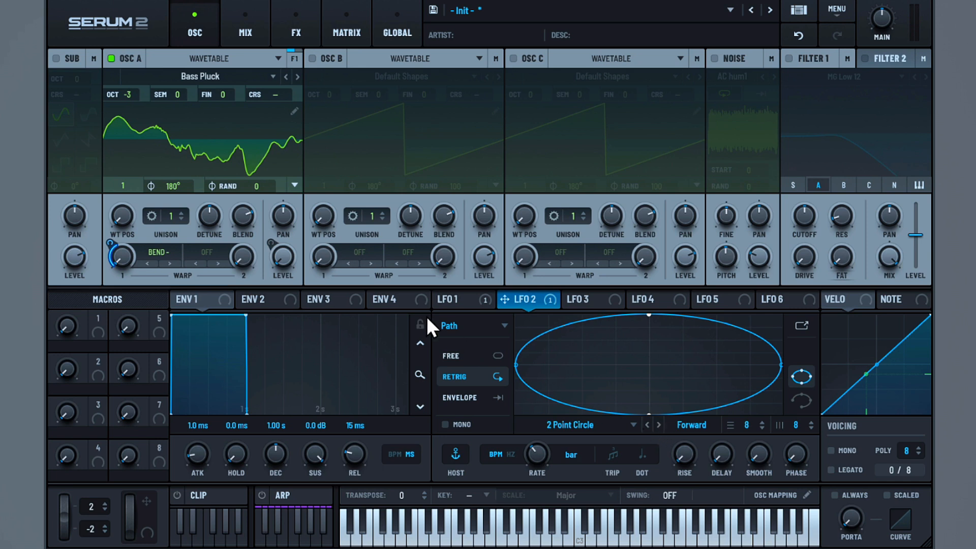
Set oscillator A's second warp mode to PD (B) and raise its amount partway.
left_click(209, 252)
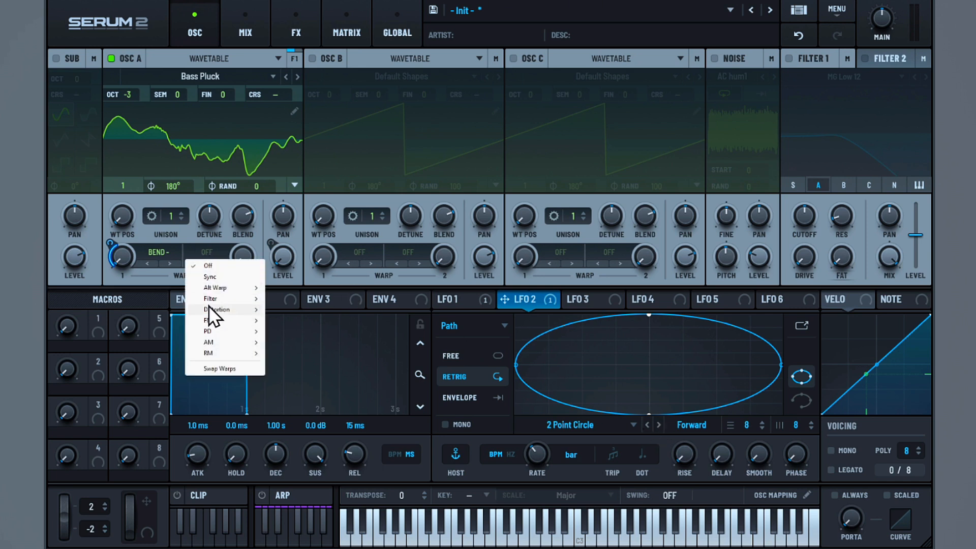
mouse_move(210, 325)
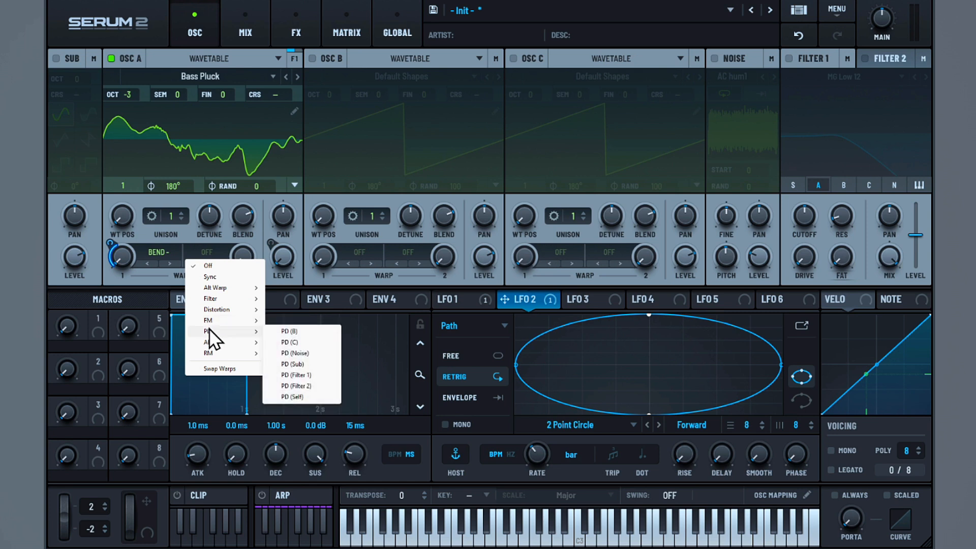
left_click(294, 331)
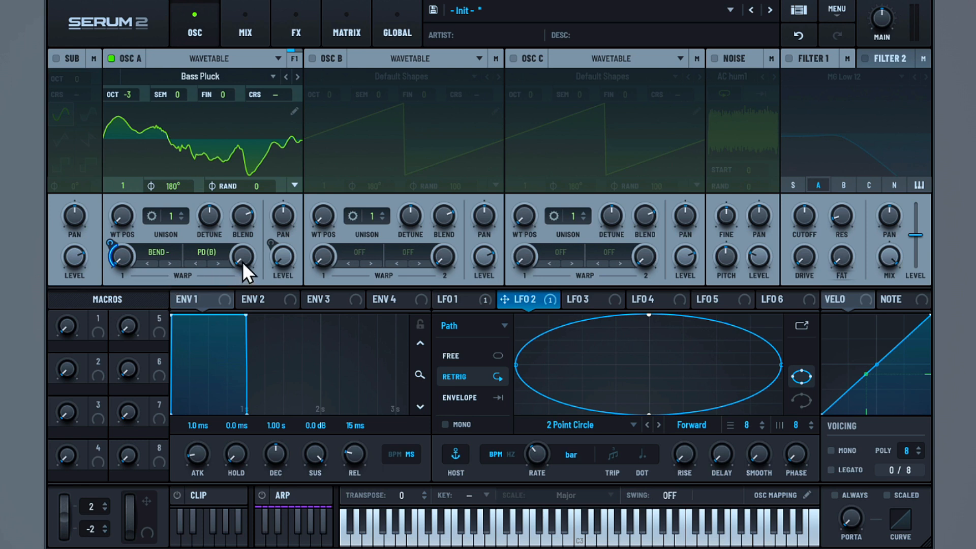
left_click_drag(242, 261, 251, 216)
Assign LFO 3 to oscillator A's second warp amount, with its peak lowered to half height and its rate set to bar.
left_click(584, 299)
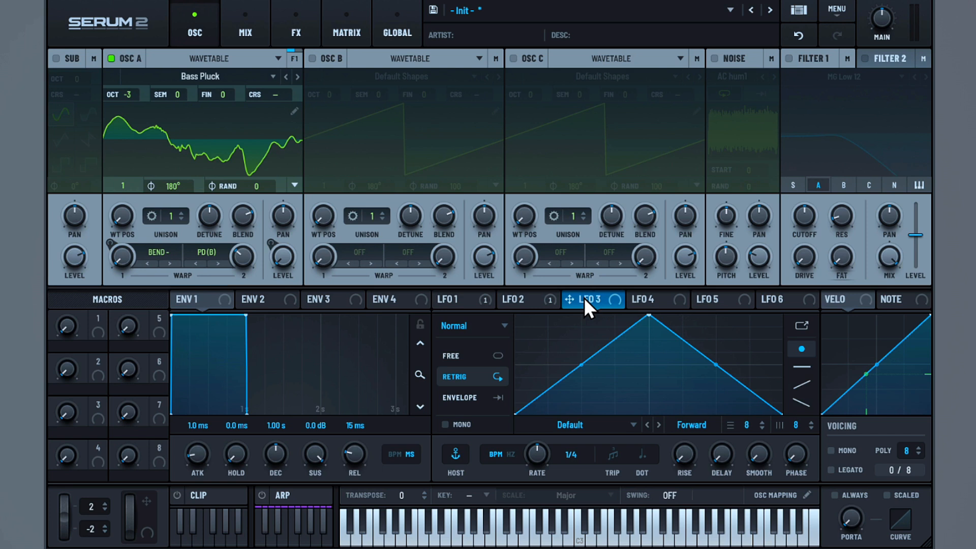
left_click_drag(648, 317, 649, 362)
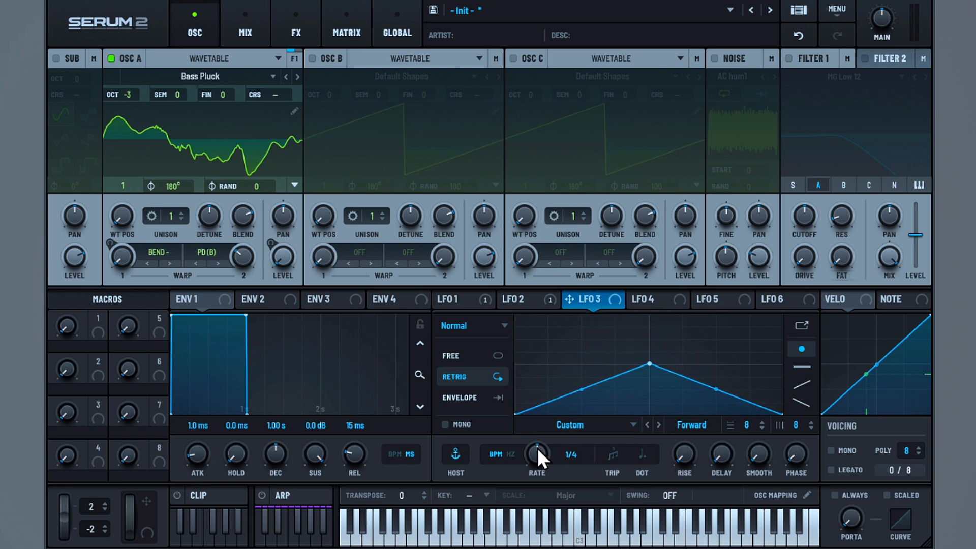
left_click_drag(538, 447, 532, 470)
left_click_drag(580, 295, 232, 281)
Turn on oscillator B.
left_click(312, 58)
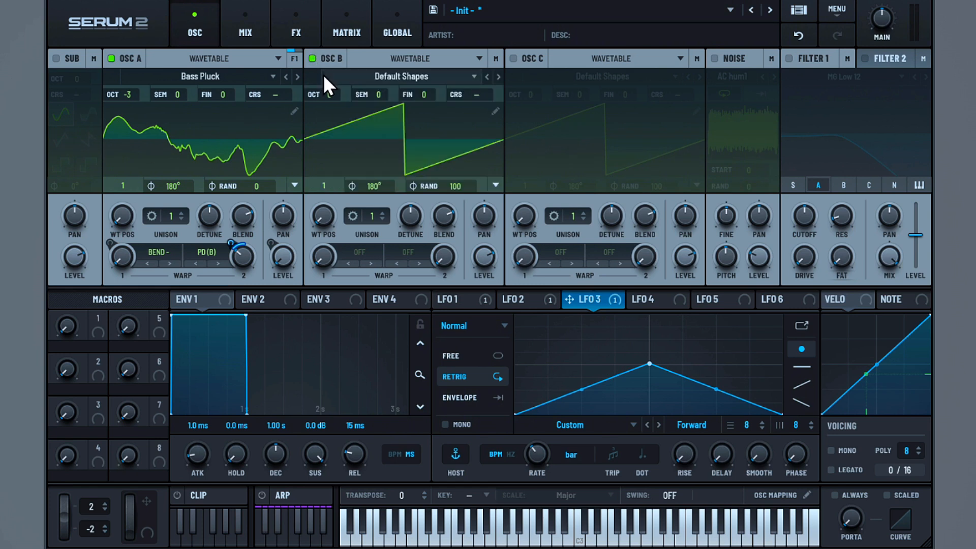
Set oscillator B to octave -3 and load the Spectral wavetable Monster 7 [SL], auditioning Monster 5 and 6 on the way.
left_click_drag(327, 91, 328, 109)
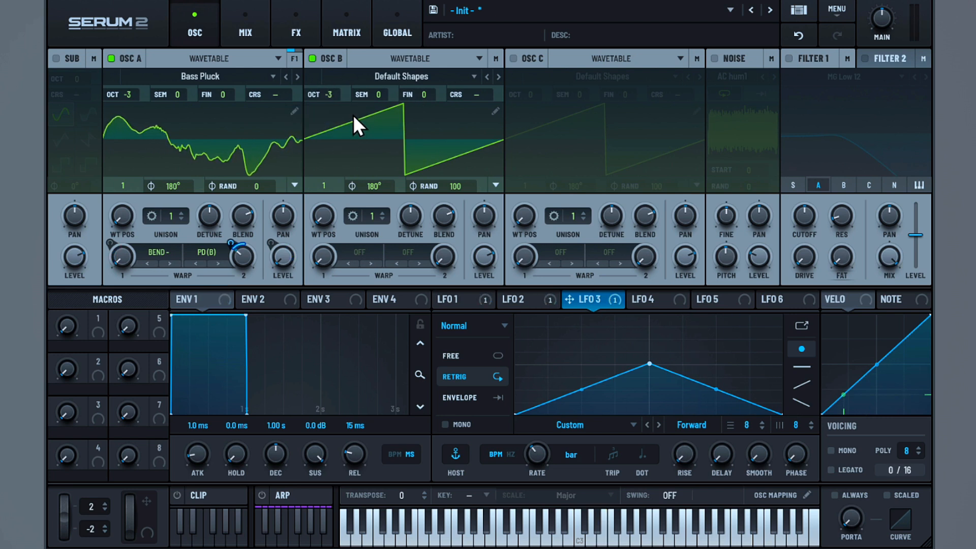
left_click(375, 75)
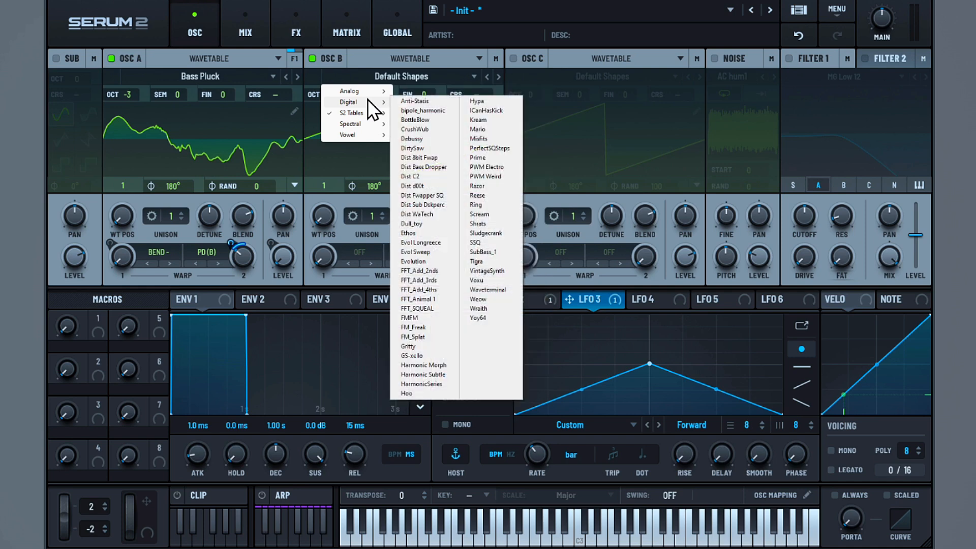
mouse_move(365, 124)
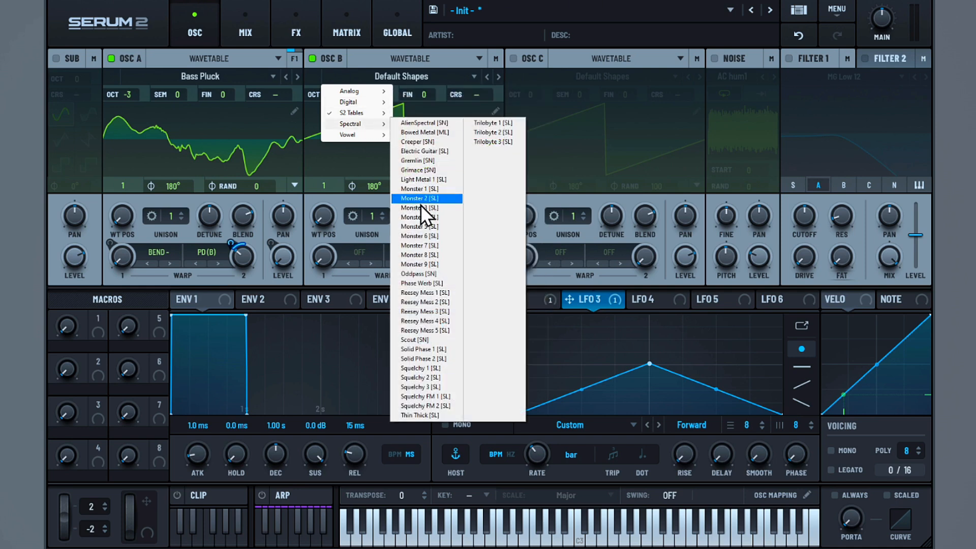
left_click(431, 227)
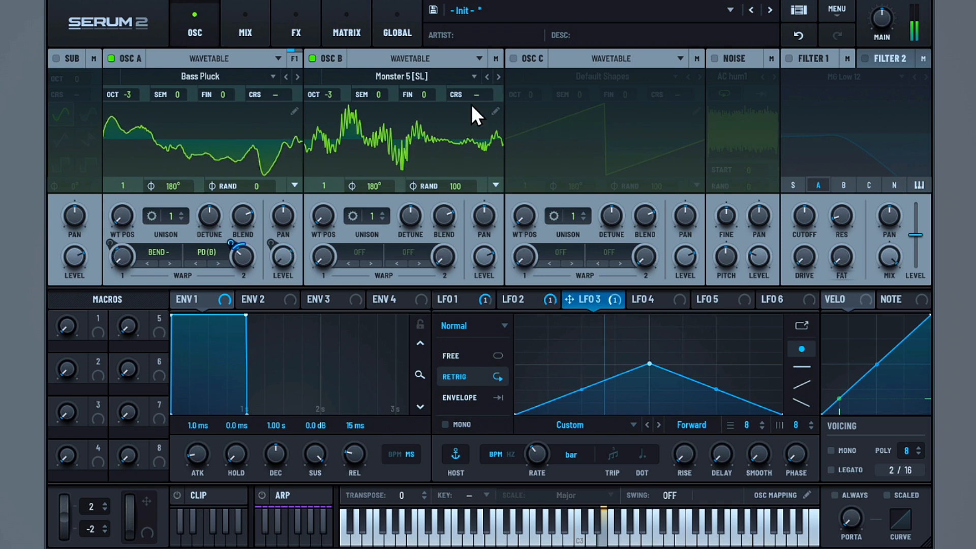
left_click(499, 76)
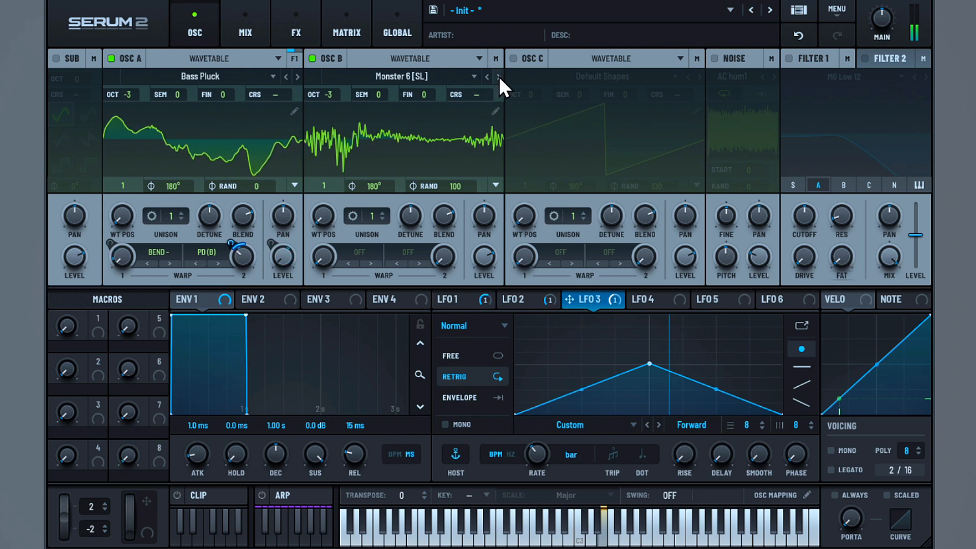
left_click(498, 76)
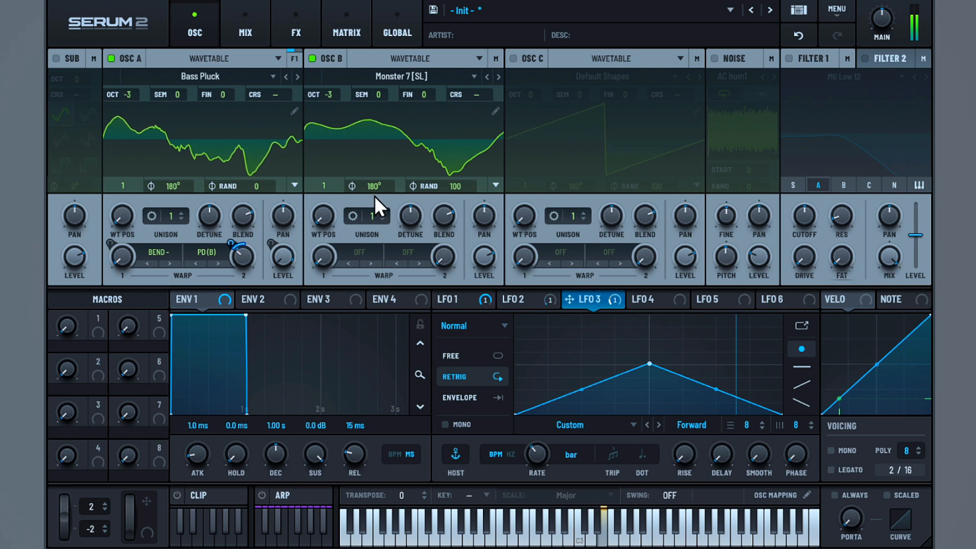
Set oscillator B's random phase to 0 and its wavetable position to 155, modulated by LFO 3.
left_click_drag(323, 215, 328, 243)
left_click_drag(453, 186, 449, 401)
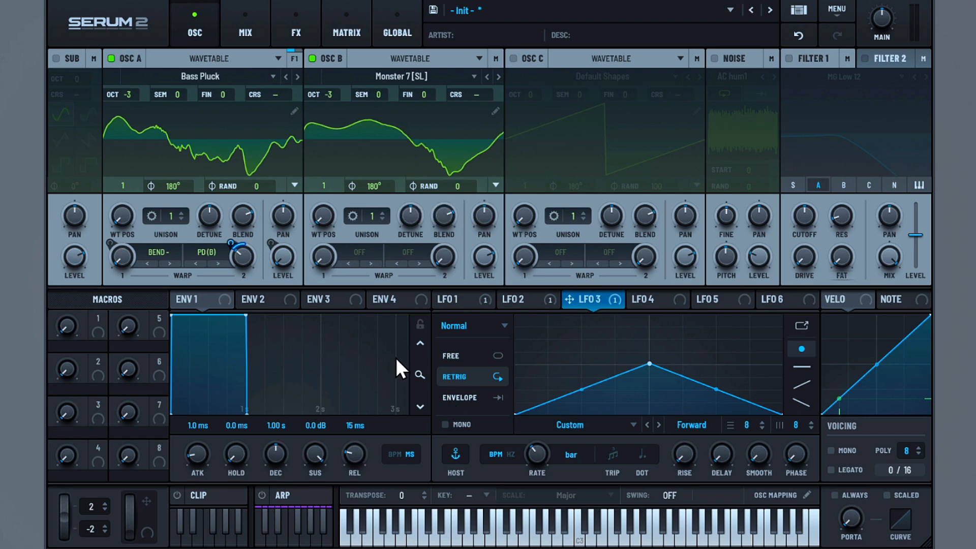
left_click_drag(328, 234, 339, 128)
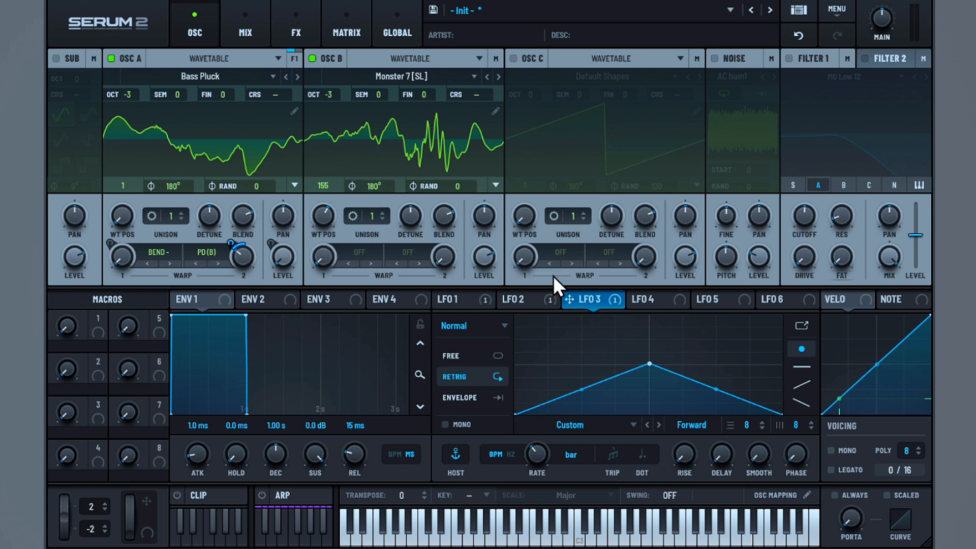
left_click_drag(590, 297, 314, 201)
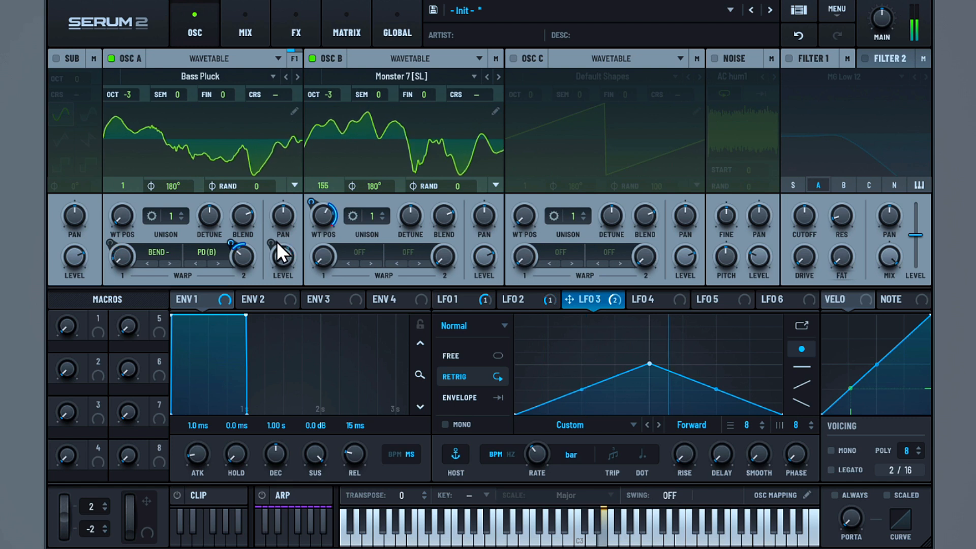
mouse_move(276, 242)
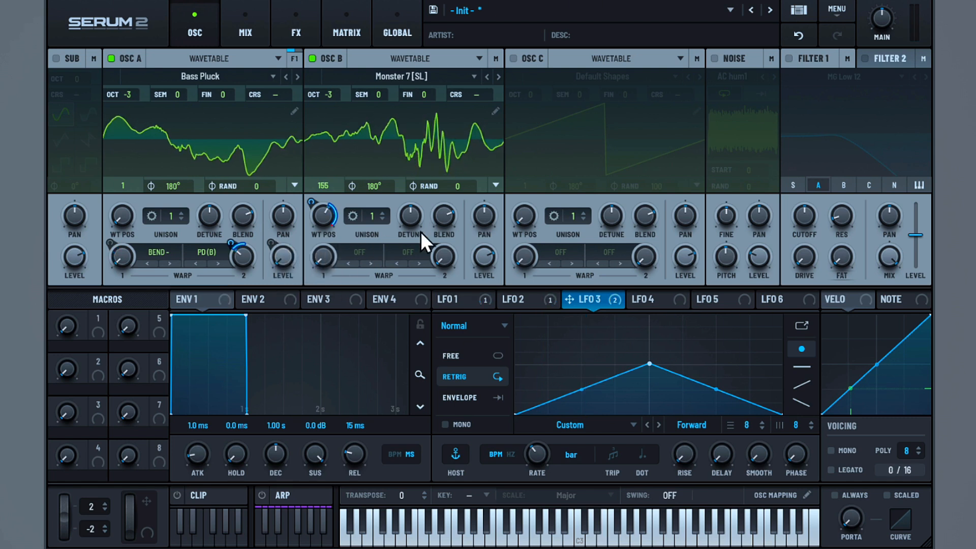
Set oscillator B's first warp mode to Asym - and modulate its amount with LFO 2's X output at a reduced depth.
left_click(354, 254)
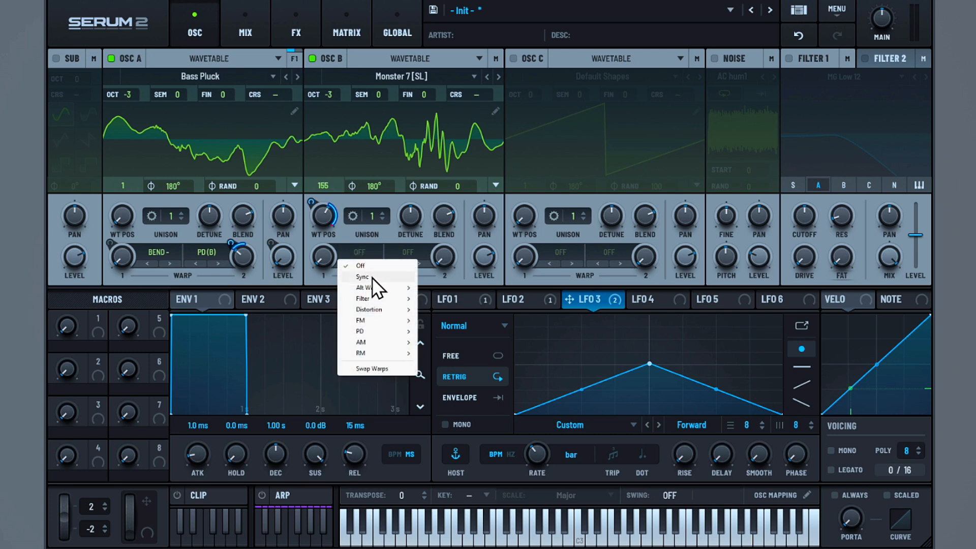
mouse_move(366, 287)
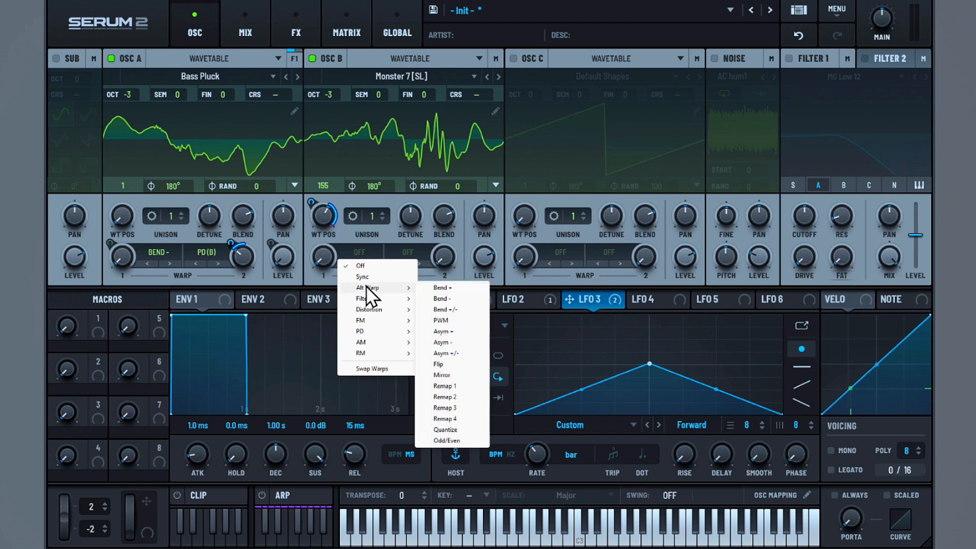
left_click(447, 341)
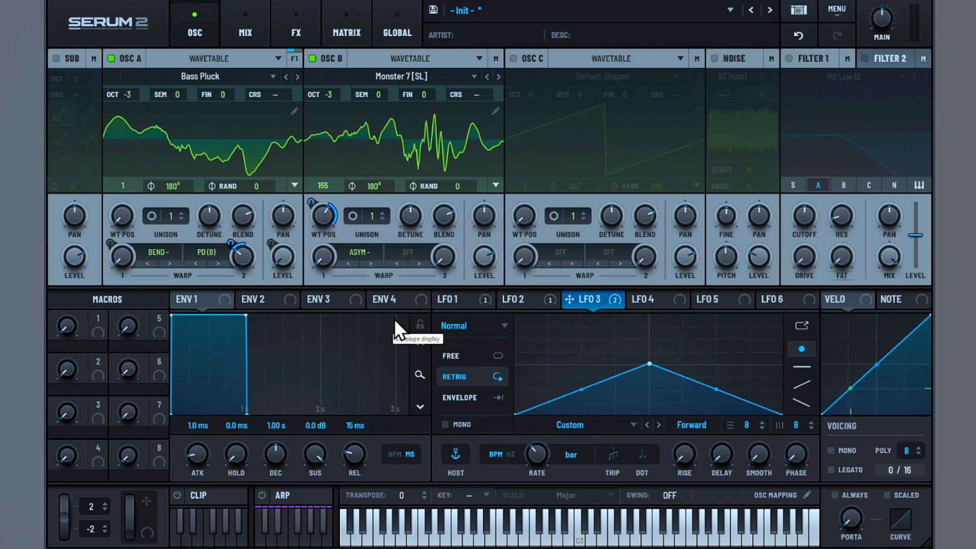
left_click(513, 298)
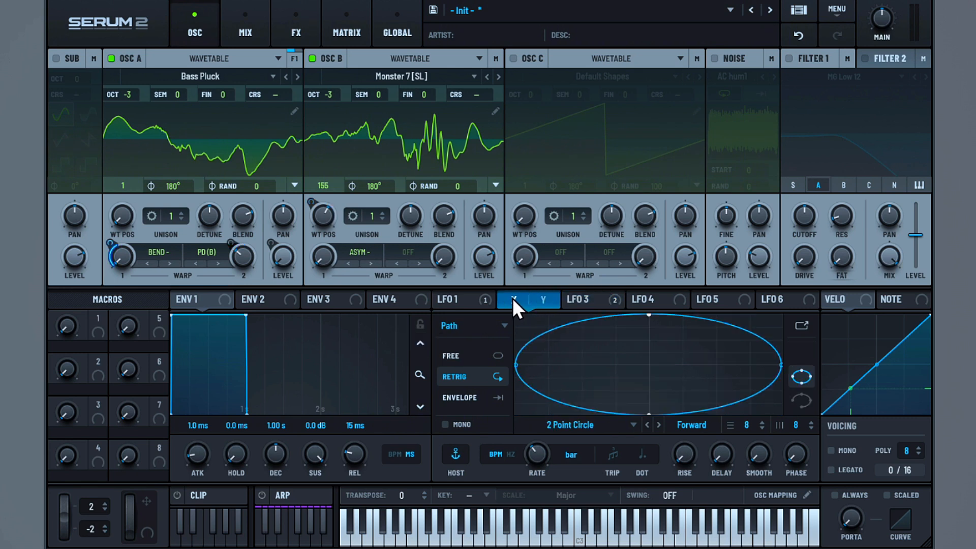
left_click_drag(513, 297, 308, 277)
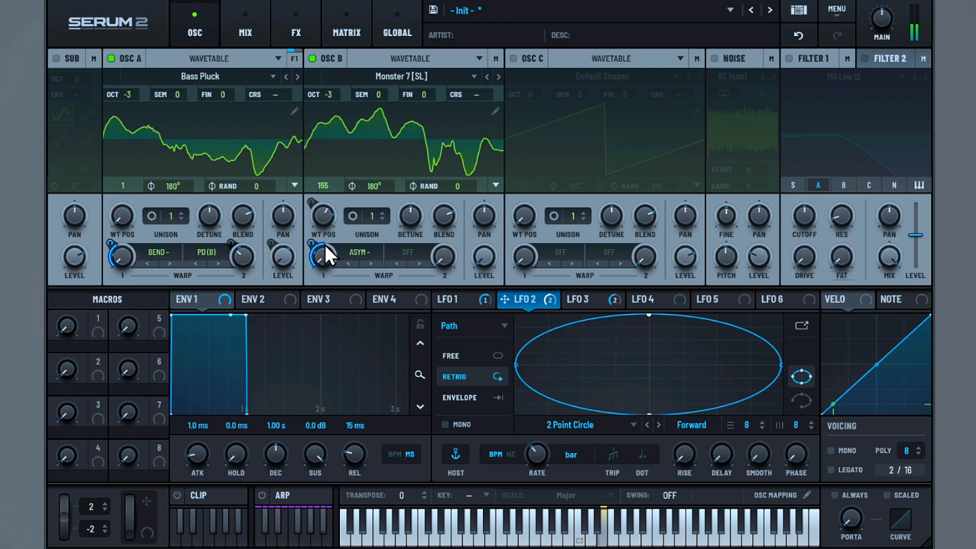
left_click_drag(314, 243, 315, 266)
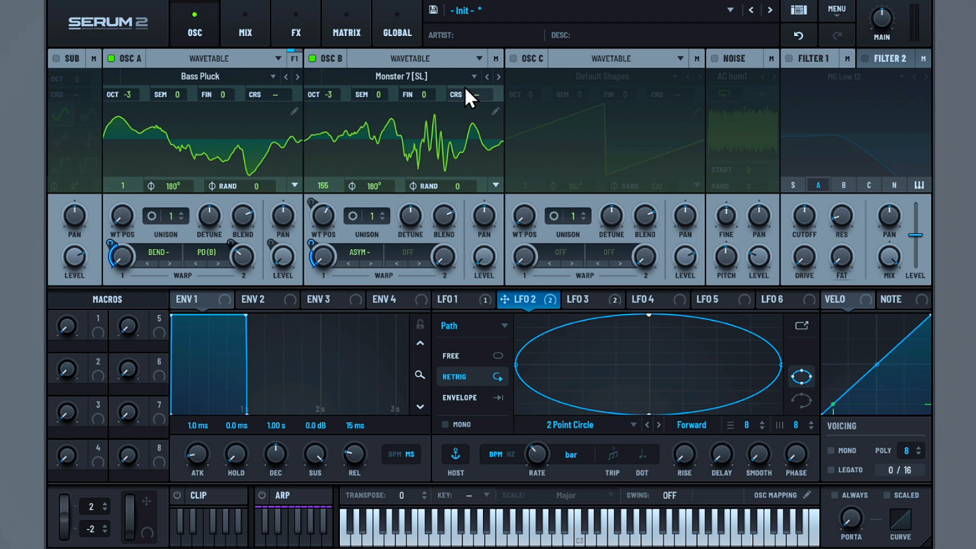
Turn on oscillator C at octave -3 with the S2 Tables digital wavetable Softest Growl.
left_click(513, 58)
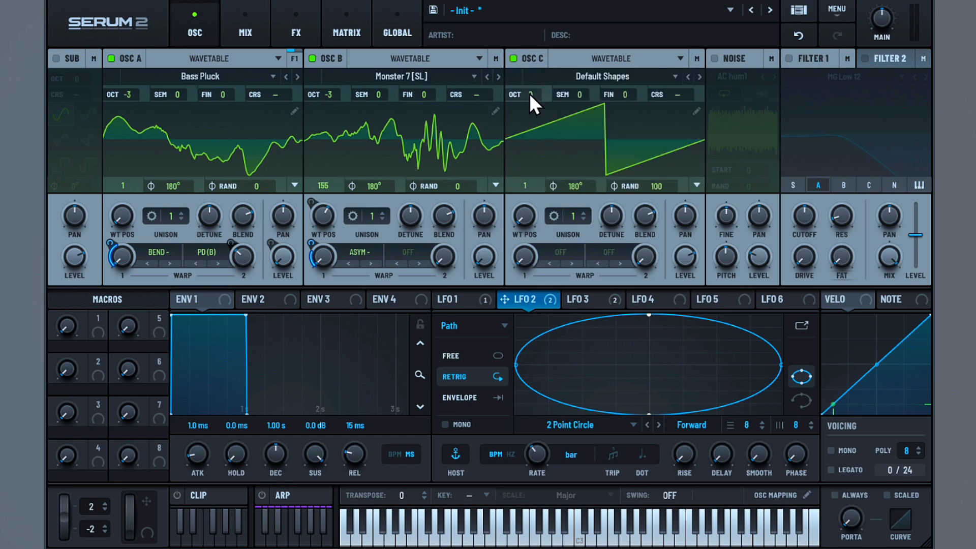
left_click_drag(530, 95, 530, 122)
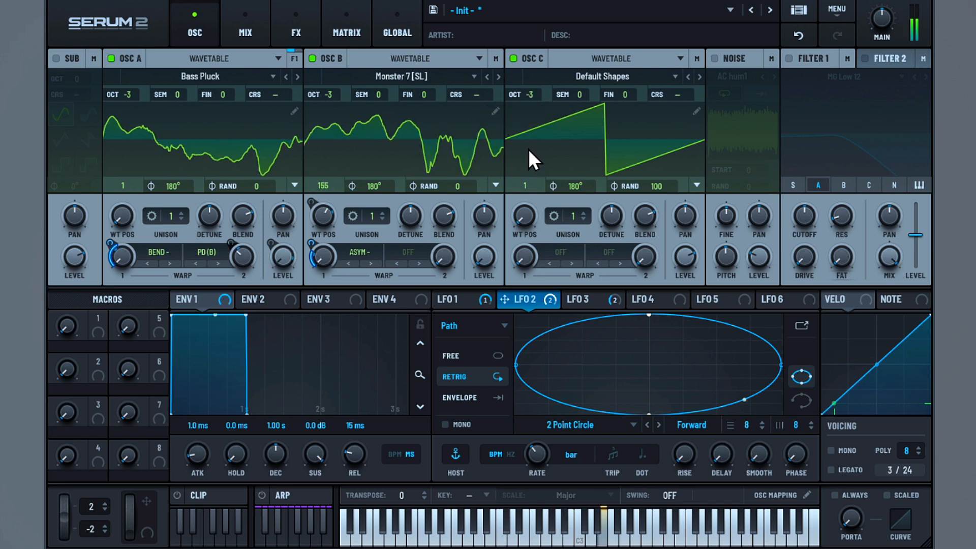
left_click(591, 75)
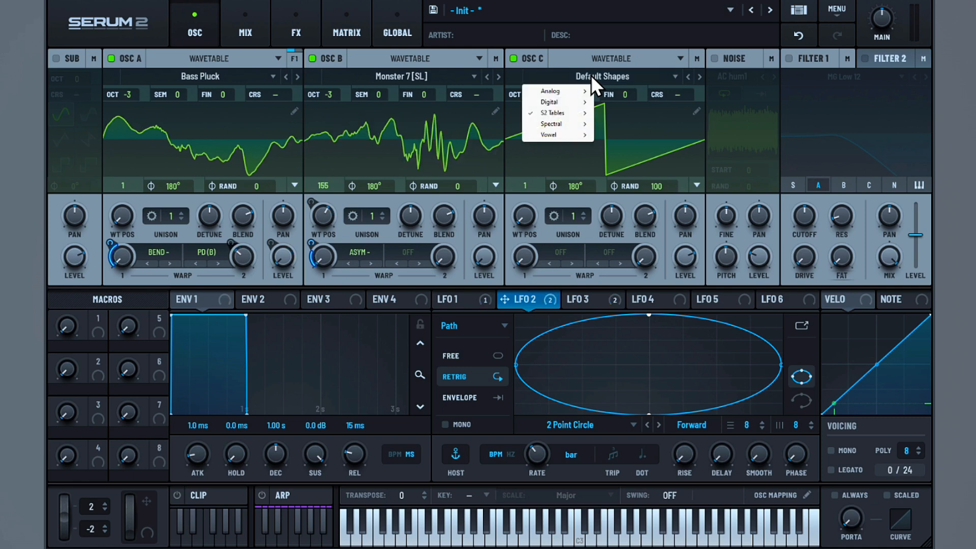
mouse_move(564, 113)
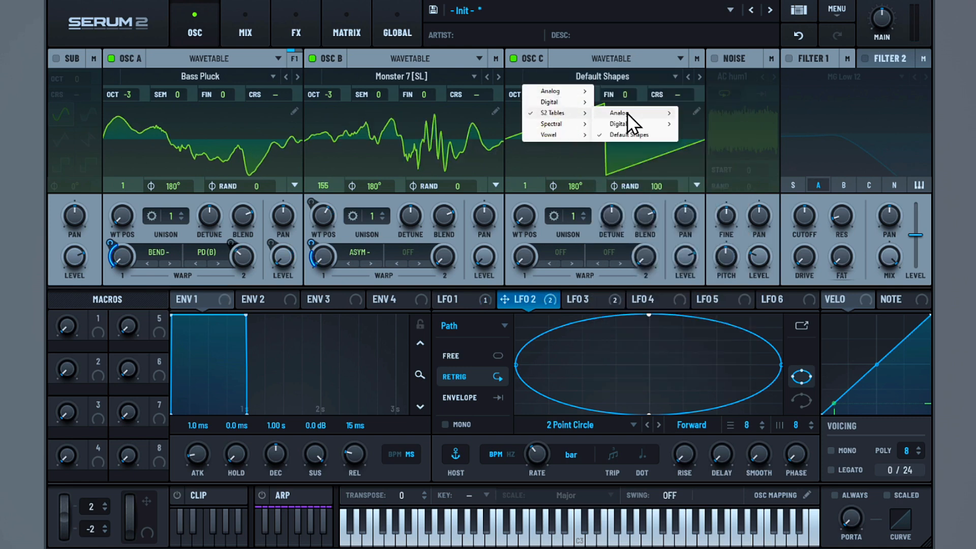
mouse_move(627, 121)
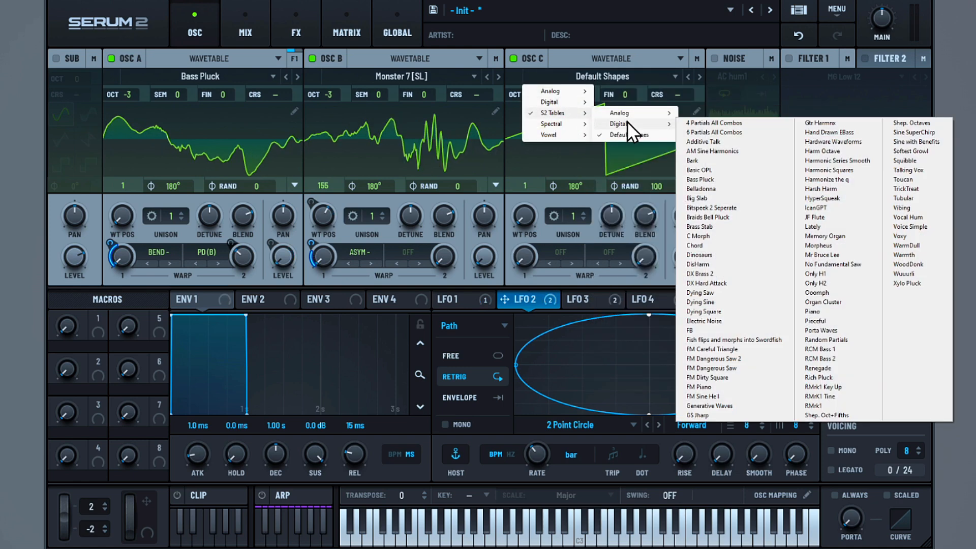
left_click(903, 151)
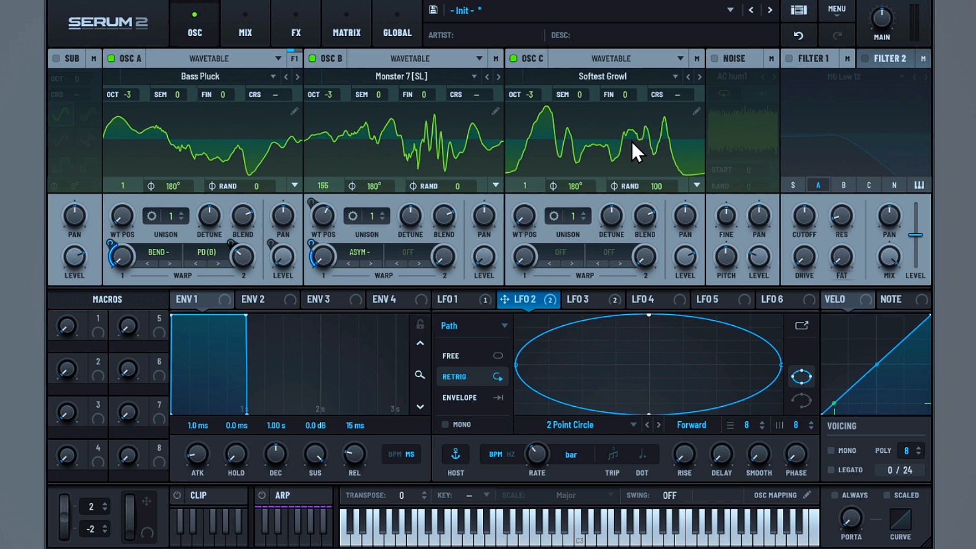
Set oscillator C's random phase to 0 and assign LFO 1 to its wavetable position.
left_click_drag(656, 182, 667, 372)
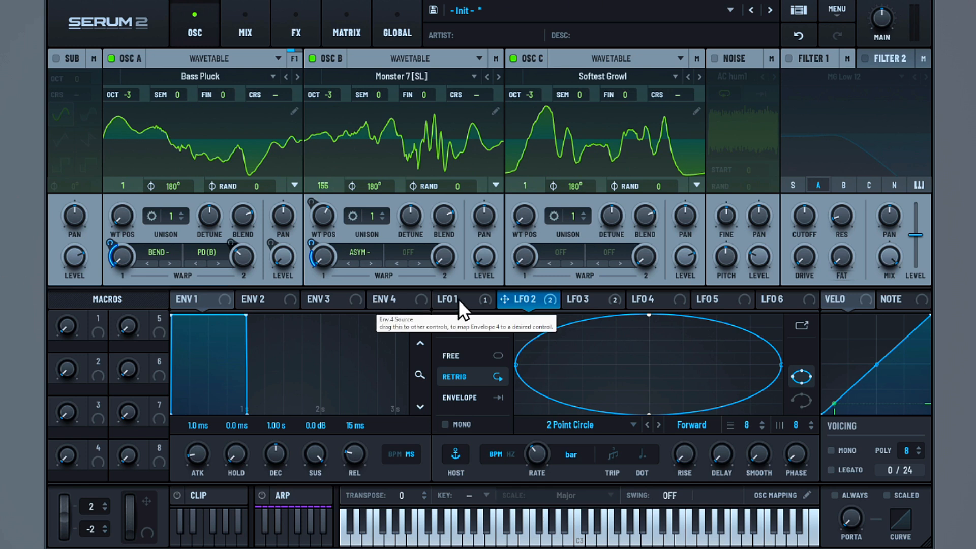
left_click_drag(462, 299, 508, 247)
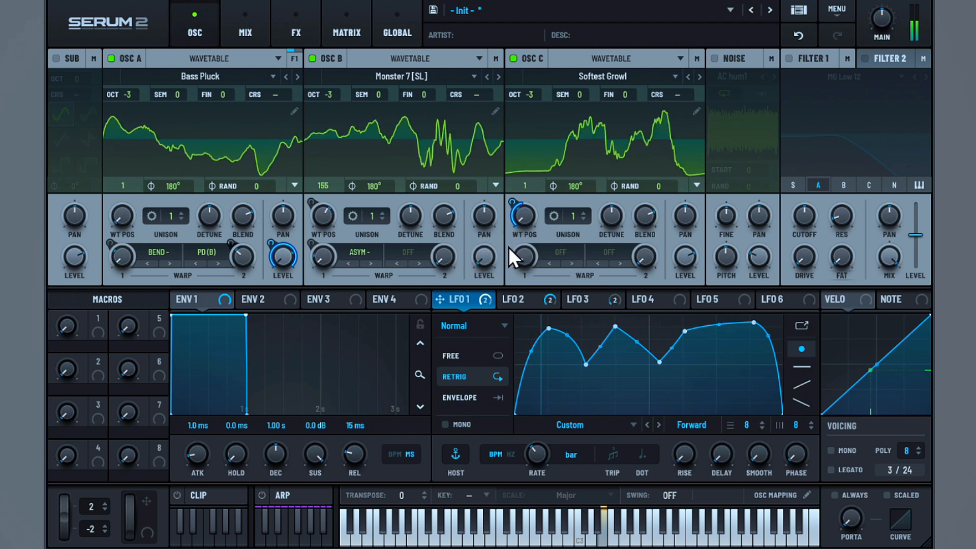
Set oscillator C's first warp mode to Asym +/- and assign LFO 2's X output to its amount.
left_click(561, 254)
mouse_move(572, 288)
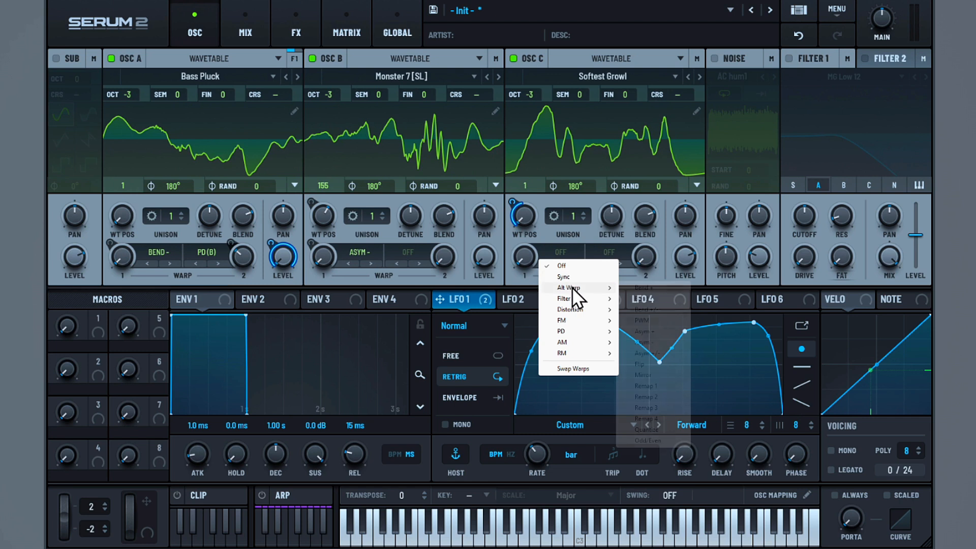
left_click(646, 354)
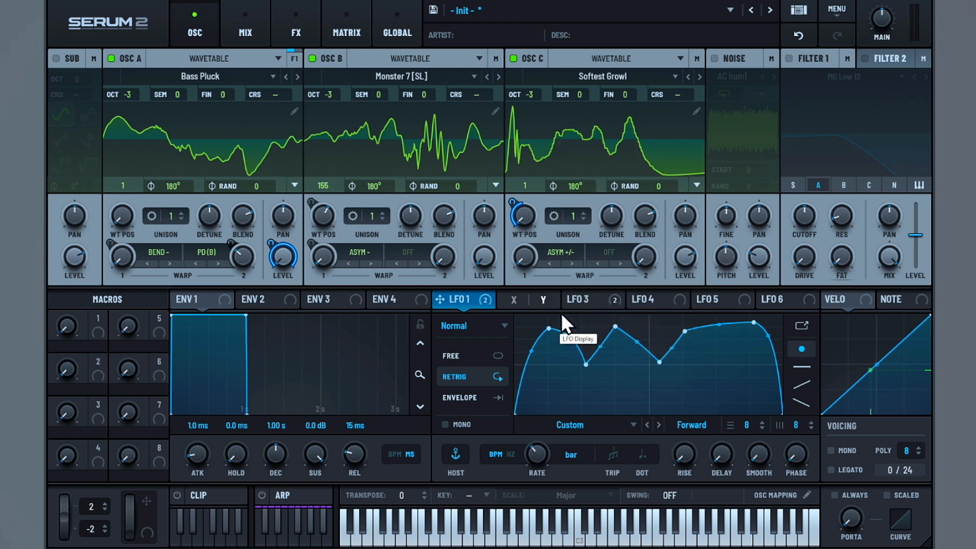
left_click(512, 300)
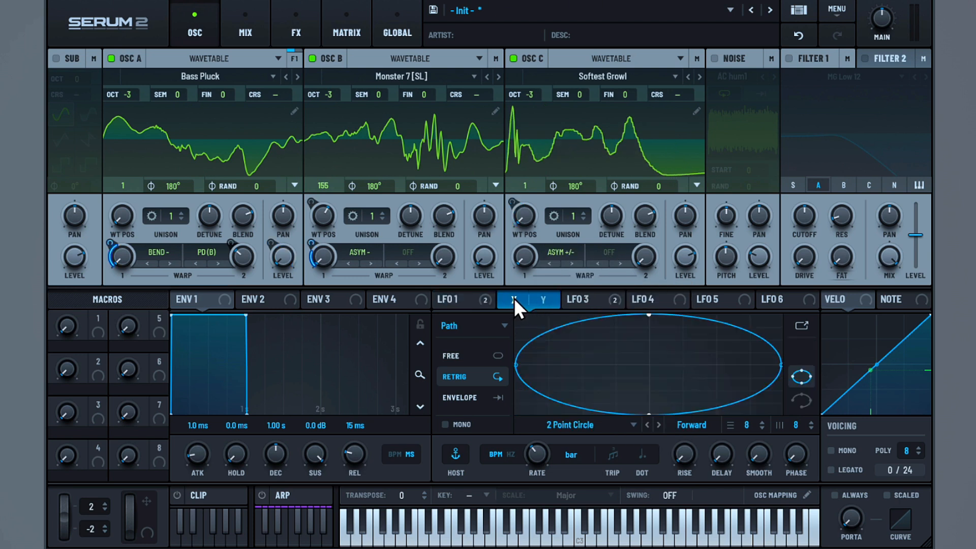
left_click_drag(514, 298, 510, 265)
Assign LFO 1 to oscillator C's level.
mouse_move(555, 297)
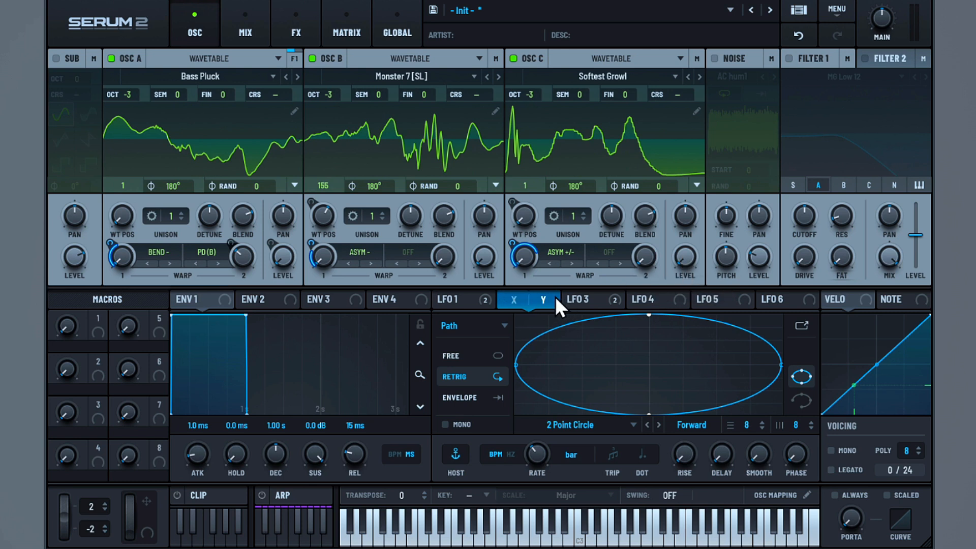
left_click(459, 300)
left_click_drag(447, 299, 679, 266)
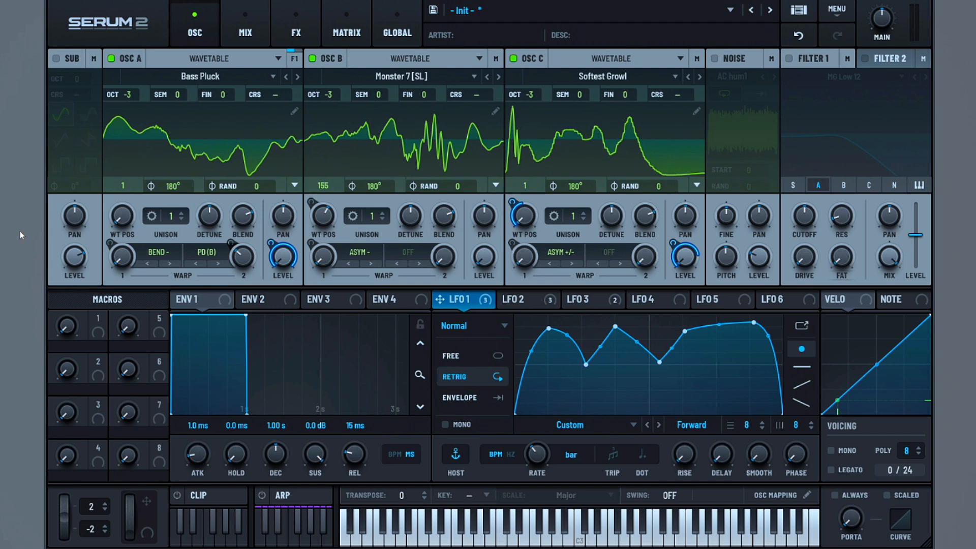
Turn on the noise oscillator with the Organics sample AC hum1 and lower its level.
left_click(719, 60)
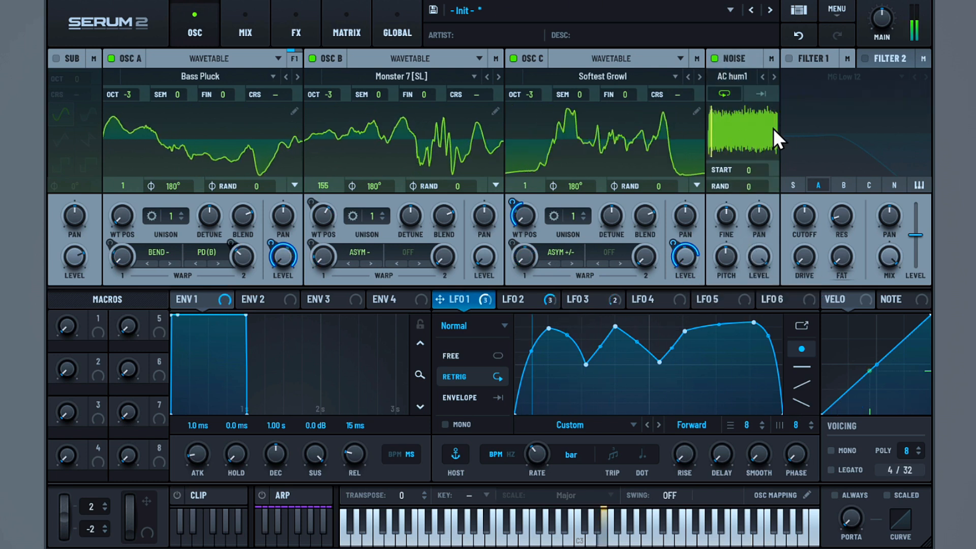
left_click(733, 77)
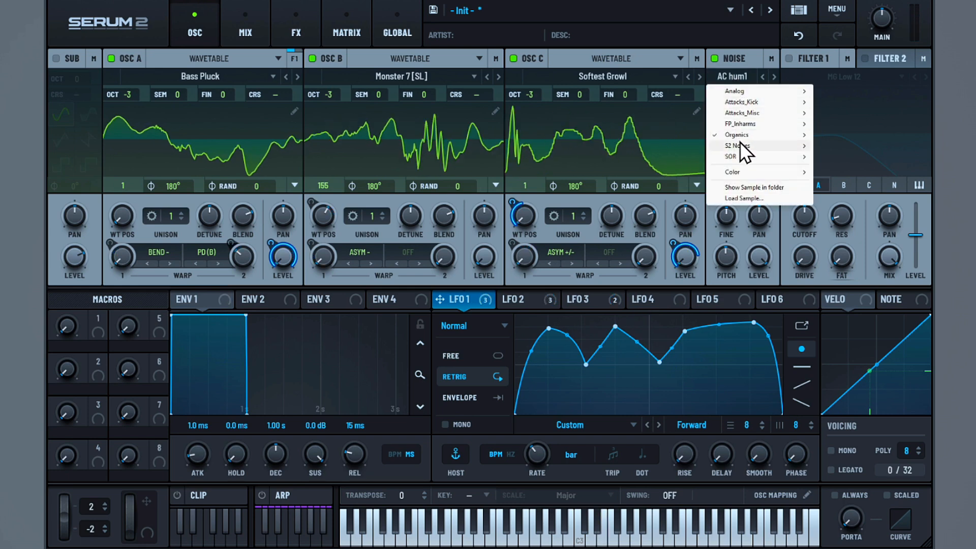
mouse_move(741, 144)
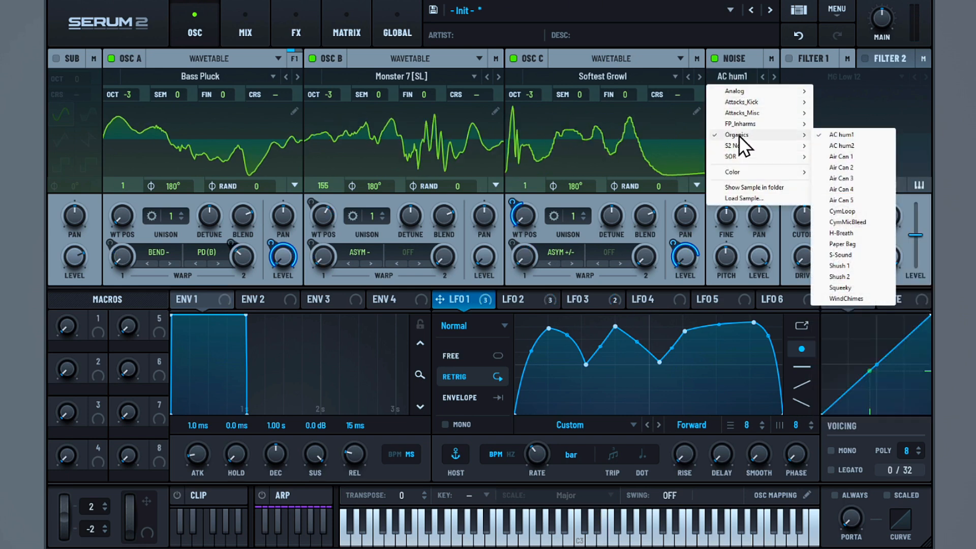
left_click(848, 136)
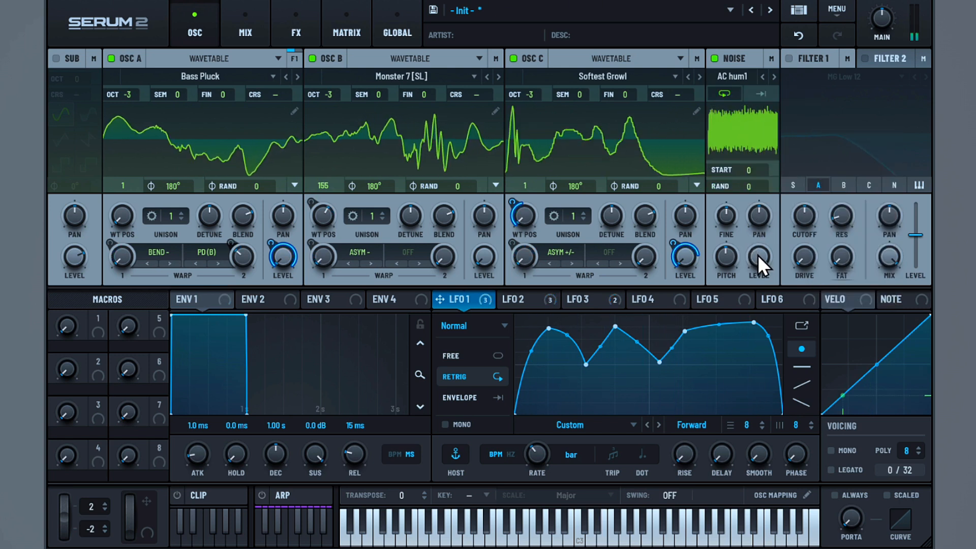
left_click_drag(757, 255, 713, 374)
Route the noise oscillator to the Direct output and assign LFO 1 to its level.
left_click(771, 57)
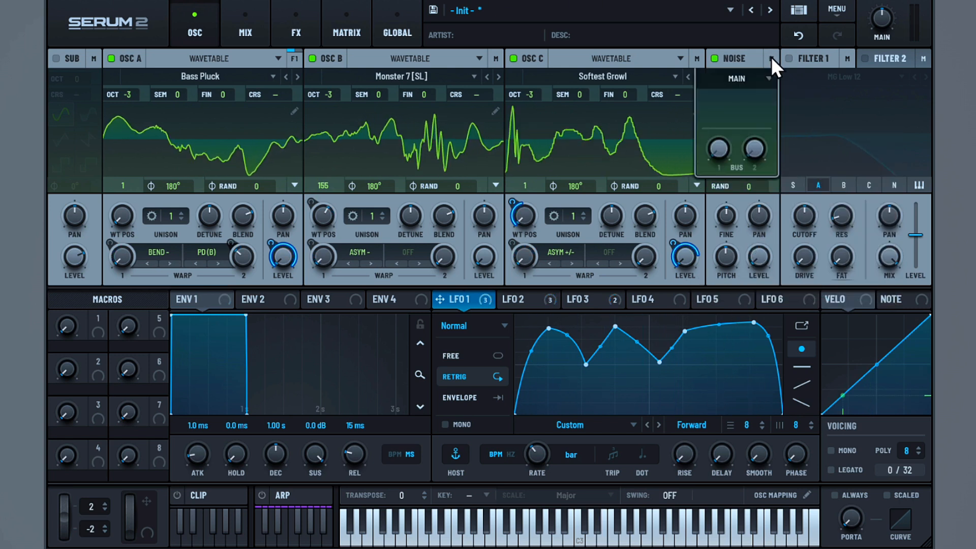
left_click(768, 77)
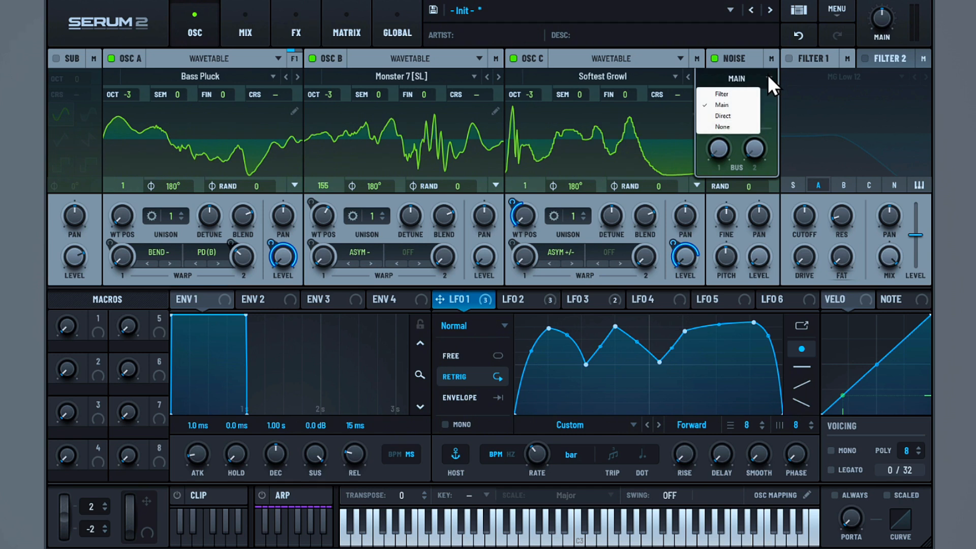
left_click(741, 116)
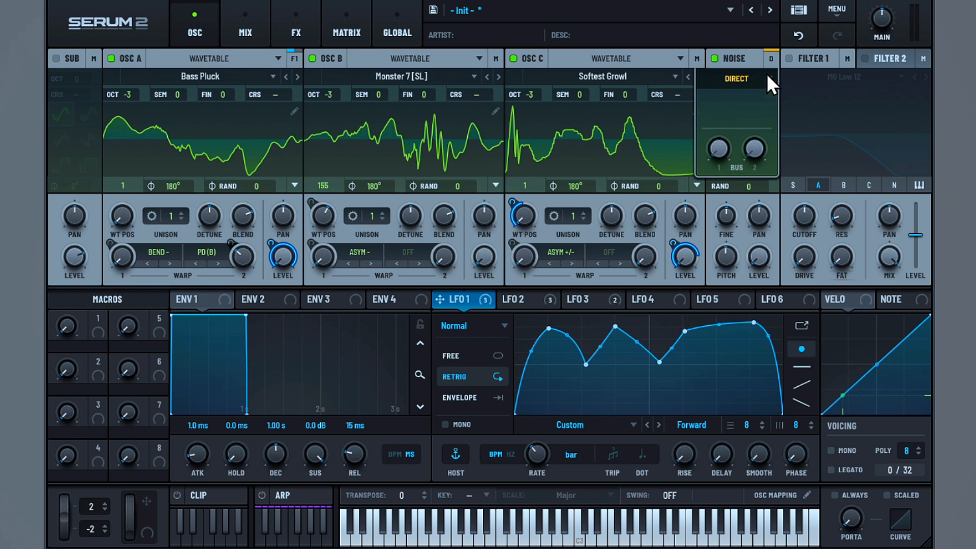
left_click(770, 58)
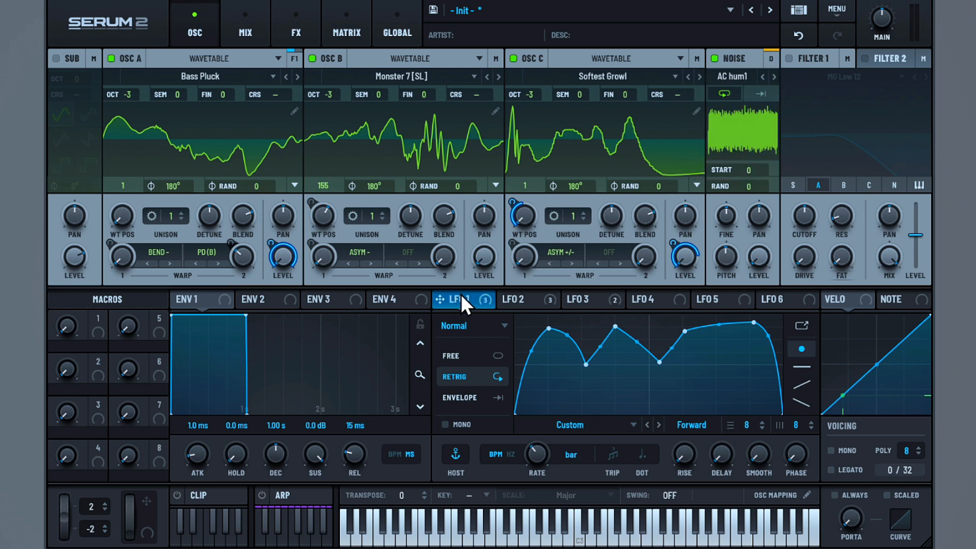
left_click_drag(460, 293, 757, 256)
Turn on filter 1 with the Multi type HN 12 and route oscillator C into it alongside oscillator A.
left_click(790, 59)
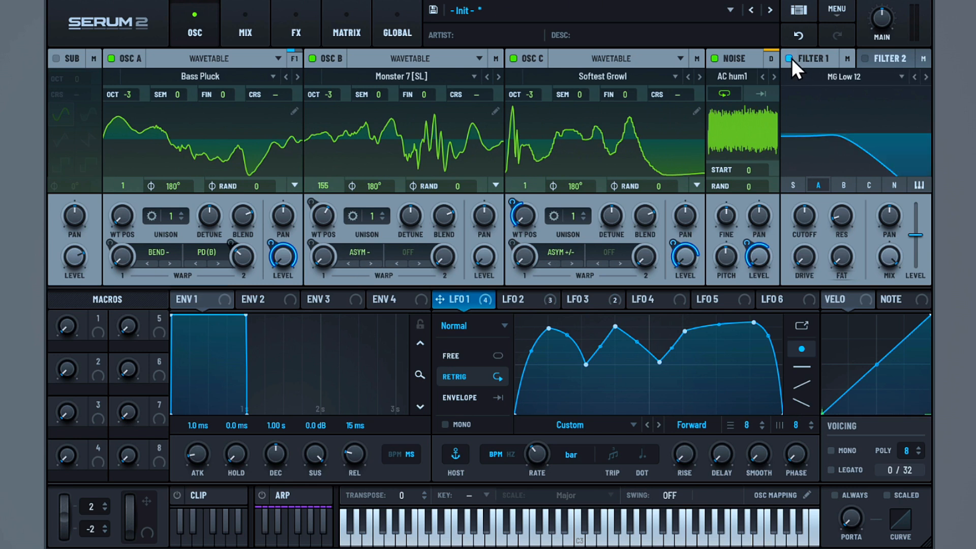
left_click(837, 77)
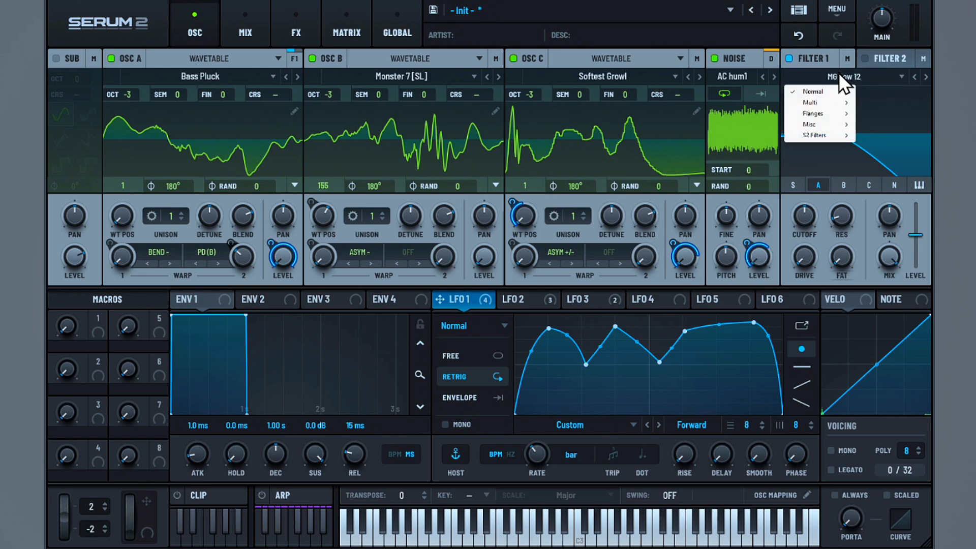
mouse_move(834, 89)
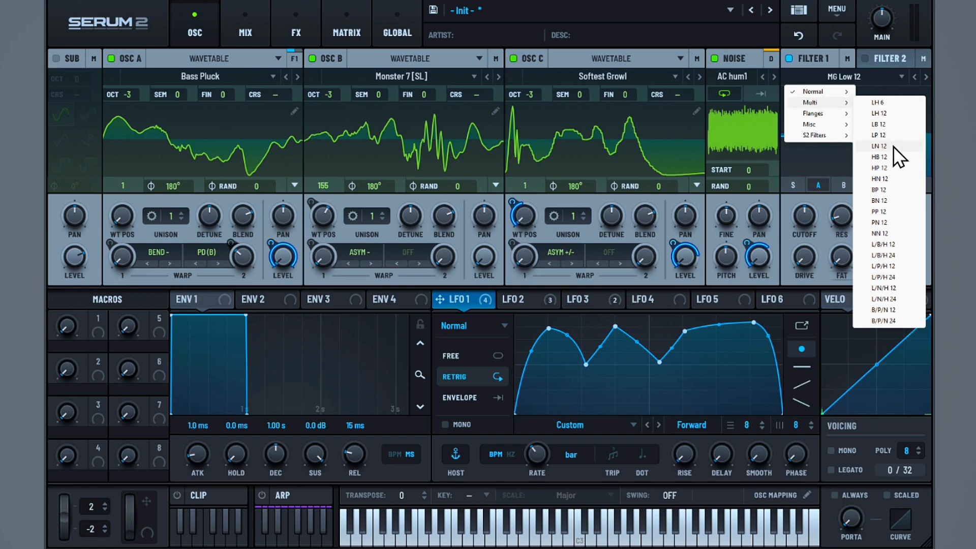
left_click(892, 180)
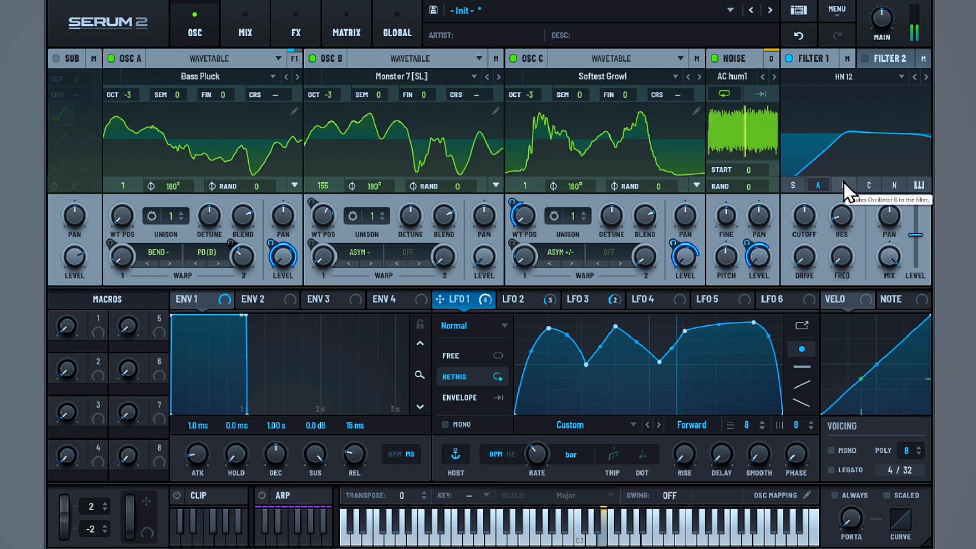
left_click(866, 185)
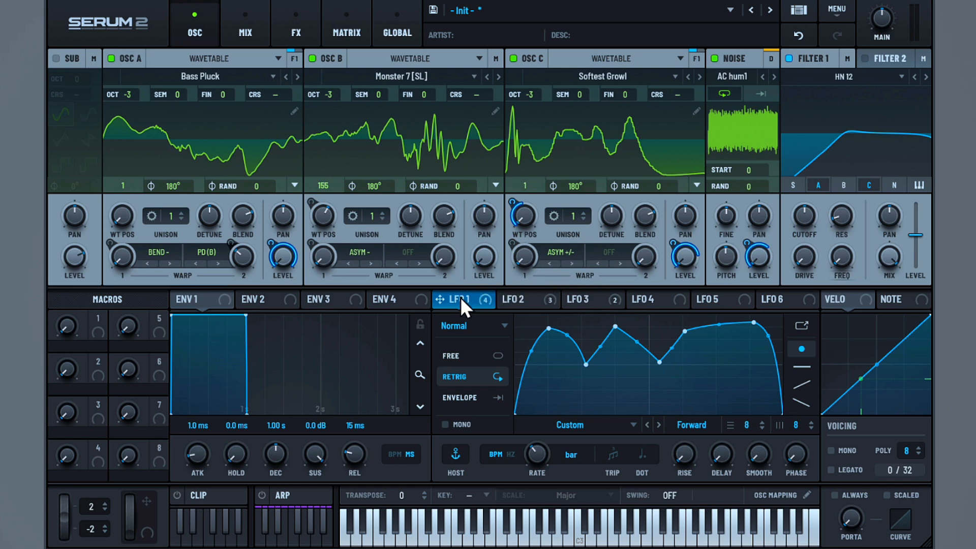
Assign LFO 1 to filter 1's cutoff, lower the cutoff, and set drive to 30% and resonance to 51%.
left_click_drag(461, 300, 795, 251)
left_click_drag(804, 216, 803, 240)
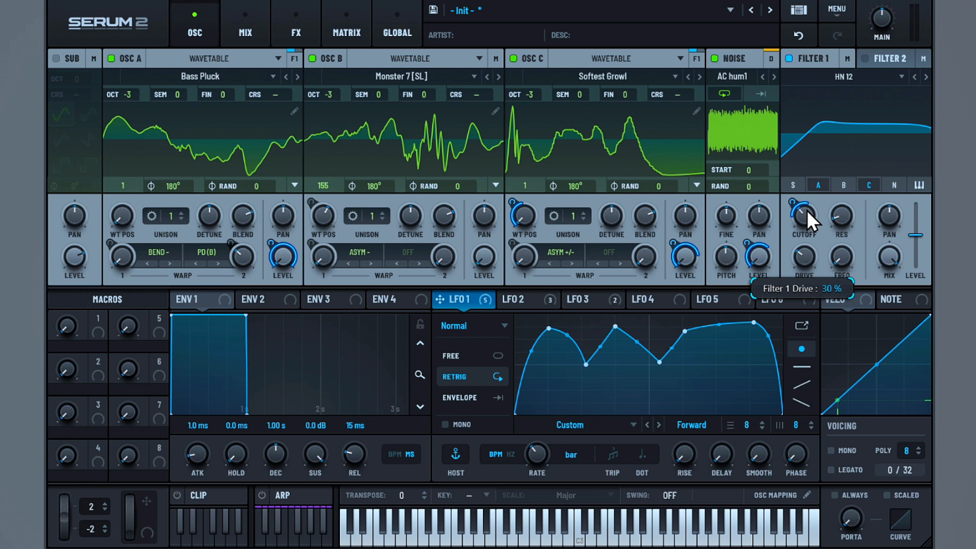
left_click_drag(840, 215, 852, 156)
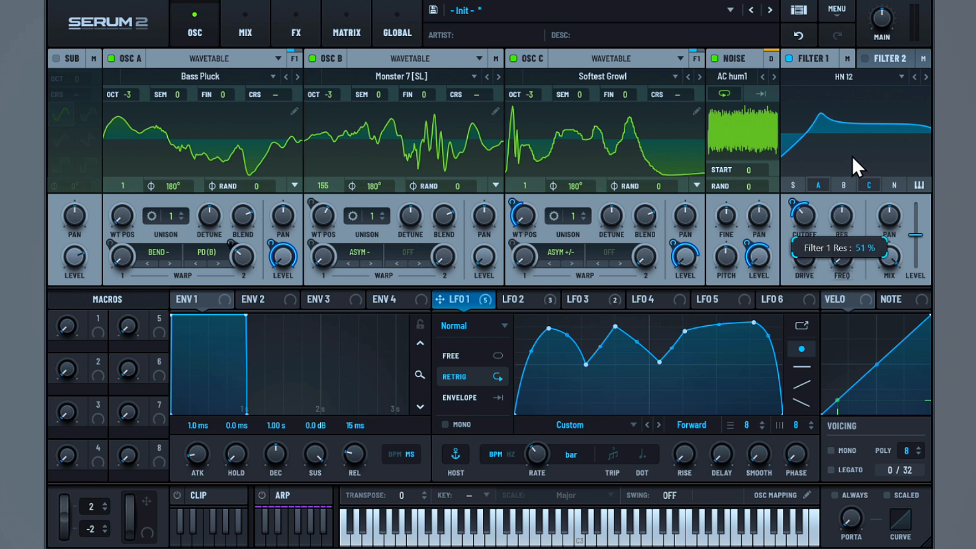
Raise filter 1's Freq parameter and assign LFO 1 to modulate it.
left_click_drag(842, 257, 870, 145)
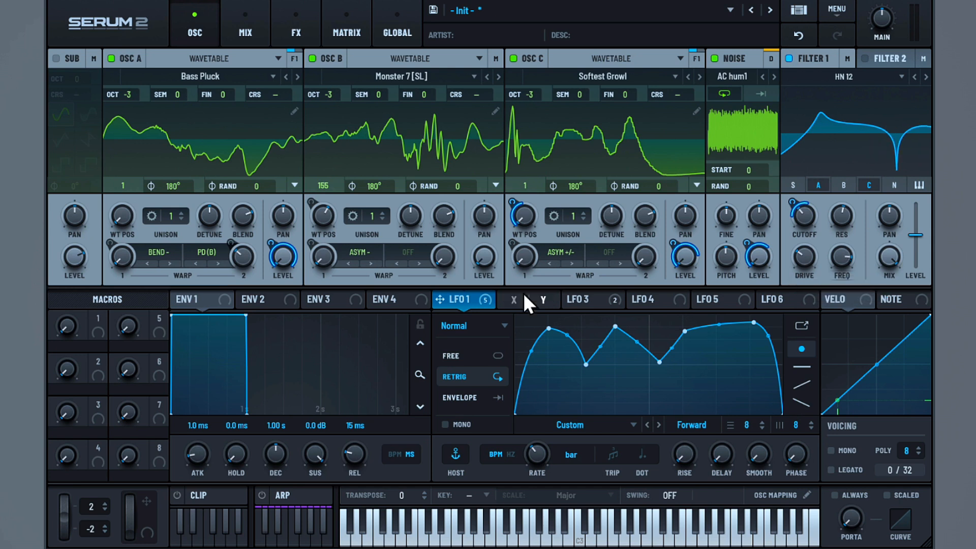
left_click_drag(439, 299, 841, 255)
left_click_drag(829, 244, 823, 282)
Add a Filter effect to the main effects chain and set its type to Diffusor from the S2 Filters.
left_click(294, 30)
left_click(62, 85)
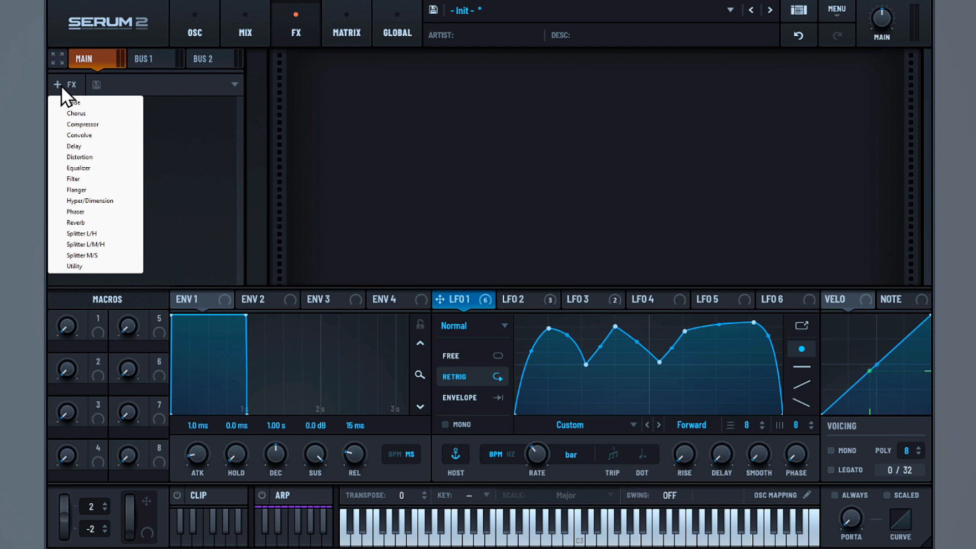
left_click(81, 179)
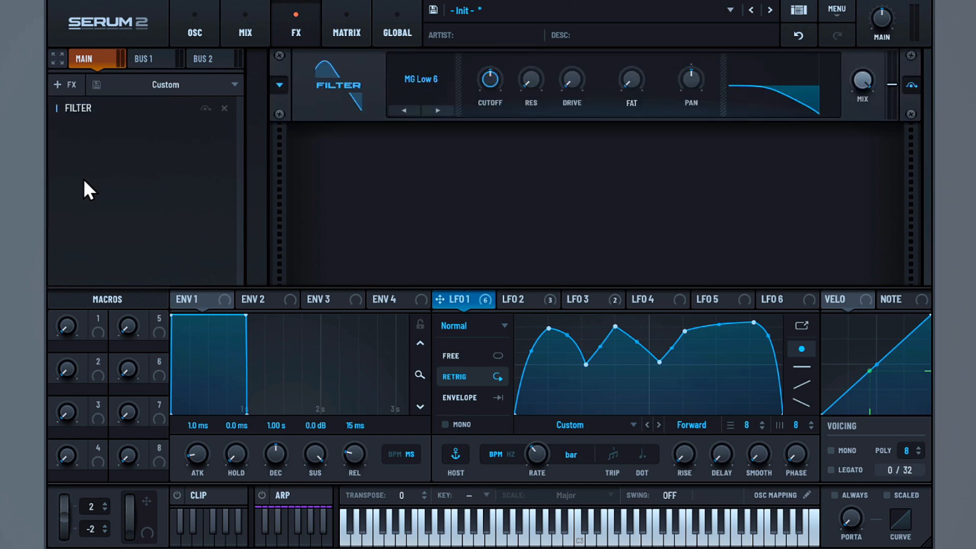
left_click(416, 81)
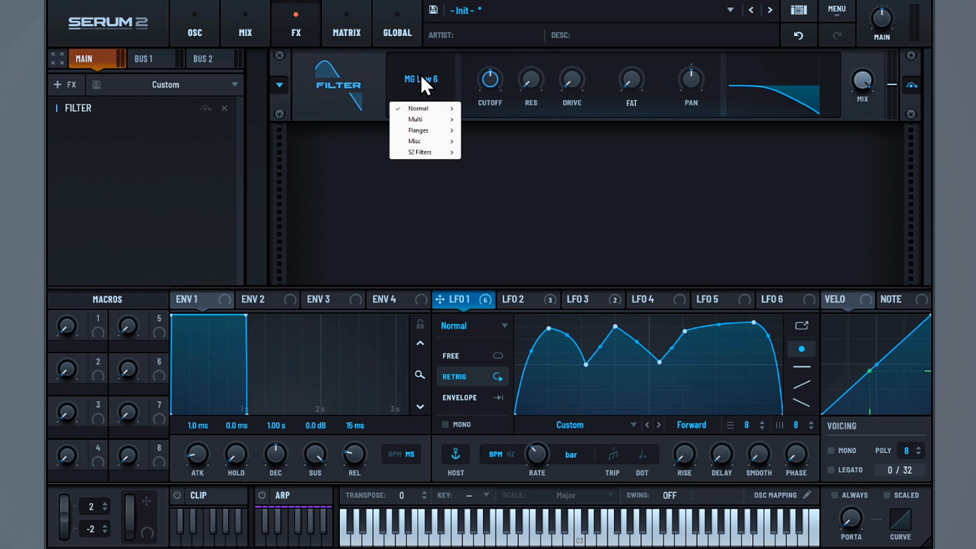
mouse_move(421, 120)
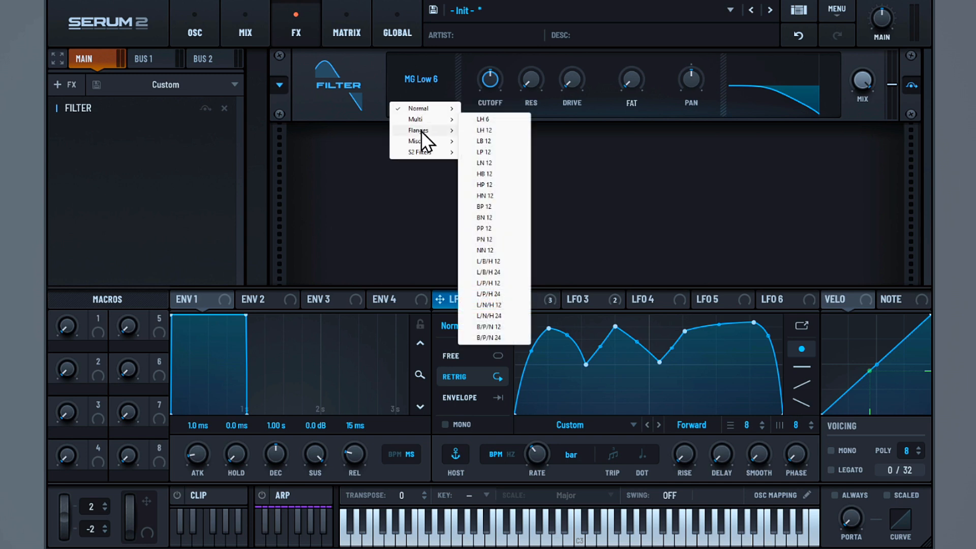
mouse_move(422, 150)
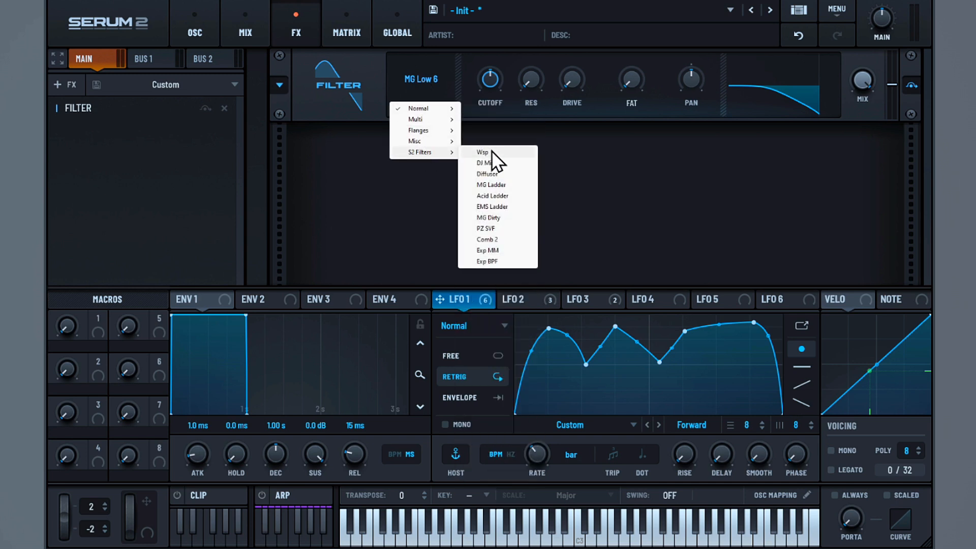
left_click(492, 175)
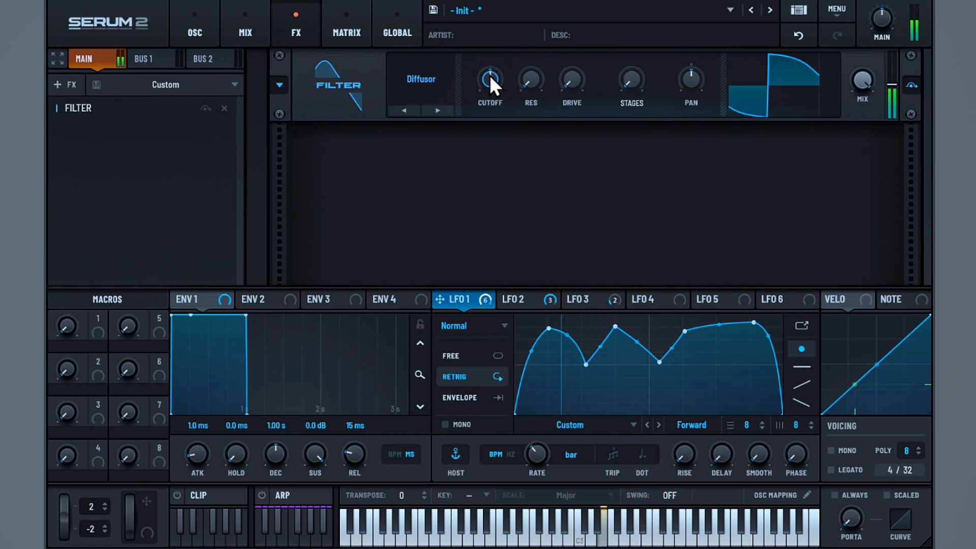
Set the Diffusor's cutoff to 38 Hz, resonance to 30%, drive to 20% and stages to about half, and compare the sound with it bypassed.
left_click_drag(489, 74, 483, 121)
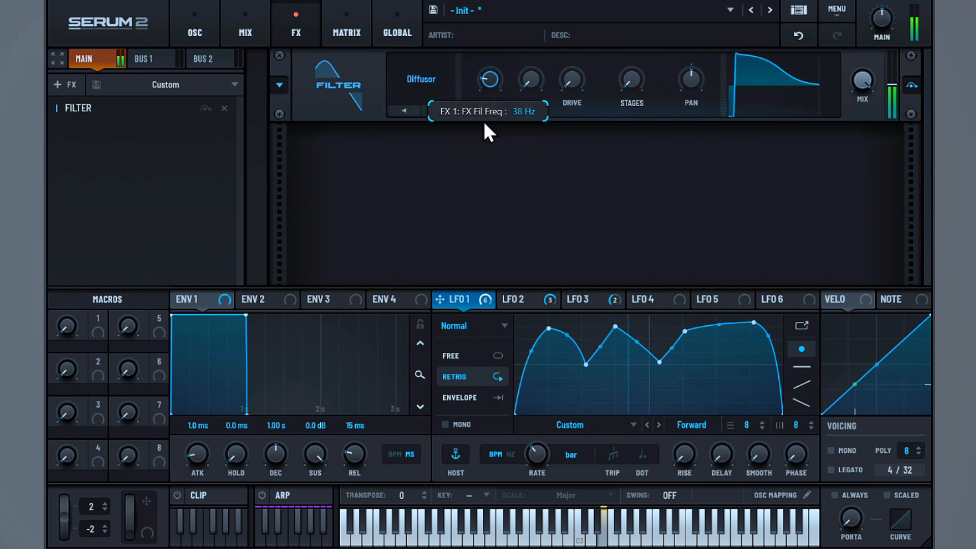
left_click_drag(530, 79, 536, 32)
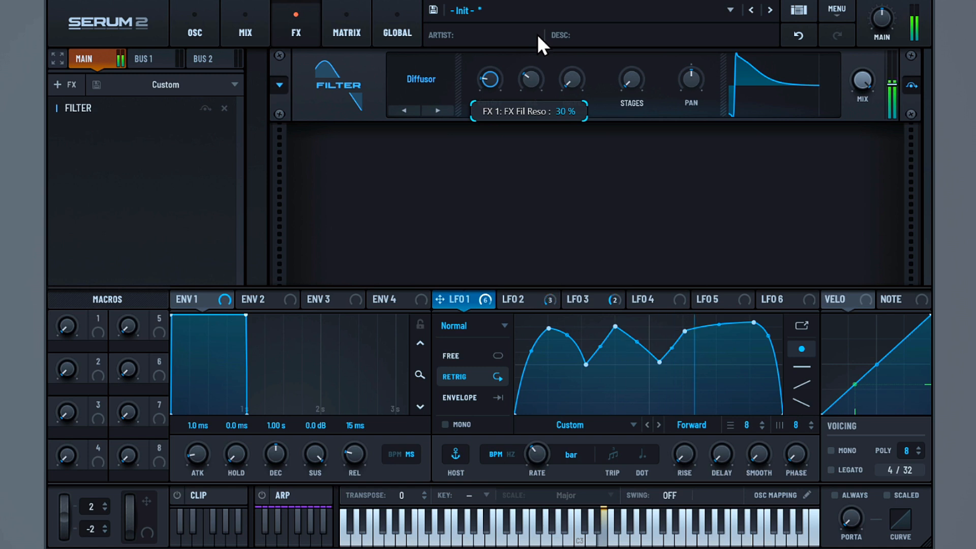
left_click_drag(571, 75, 576, 38)
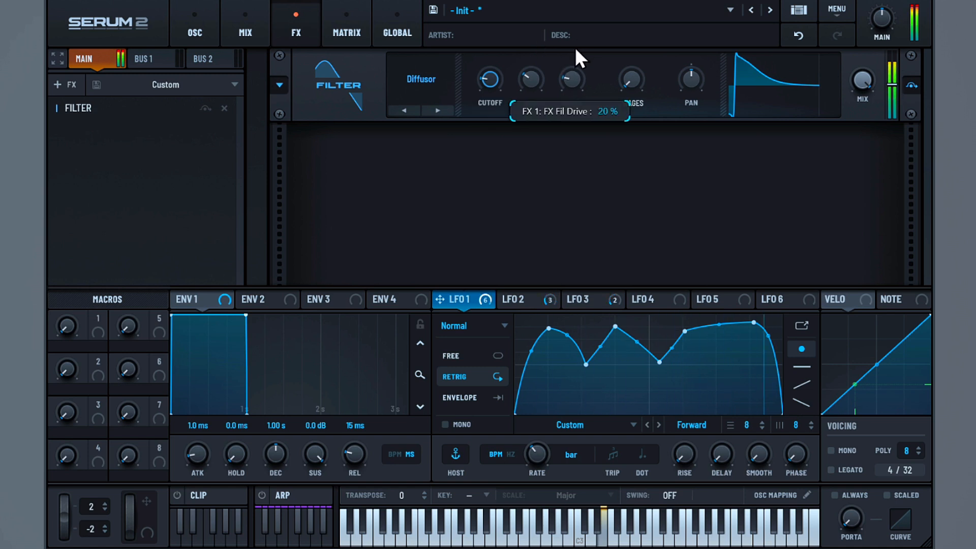
left_click_drag(631, 79, 650, 3)
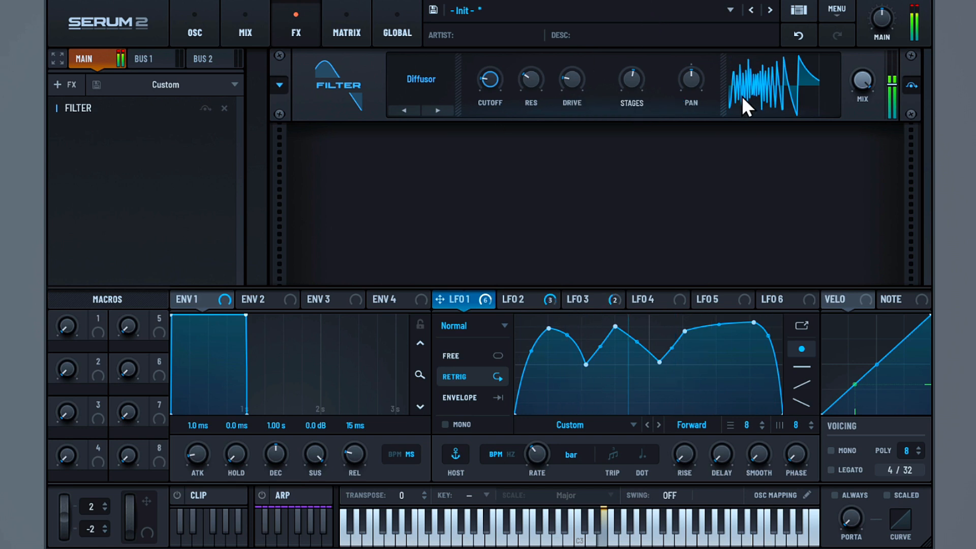
left_click(912, 85)
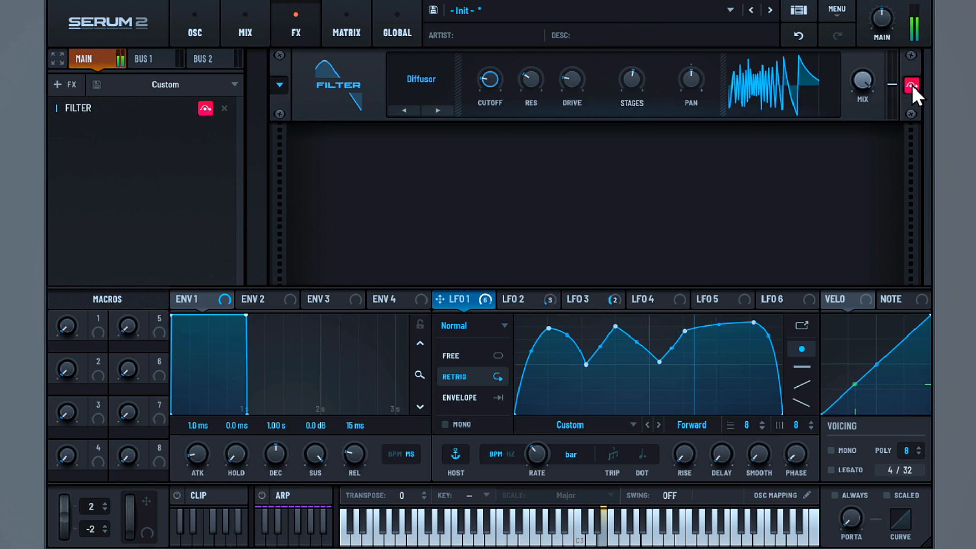
left_click(912, 85)
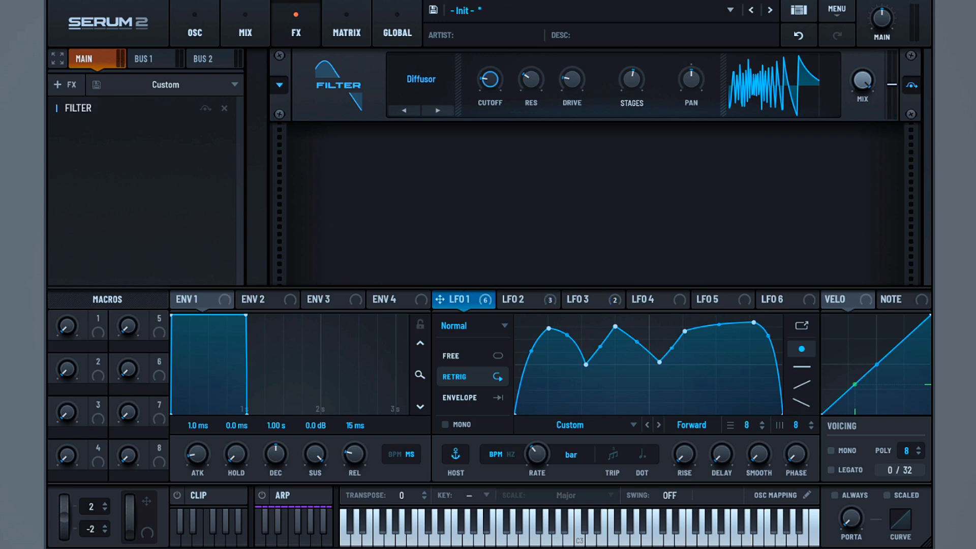
Add an Equalizer with its low band as a peak at 74 Hz and -10.0 gain, and assign LFO 1 to that frequency.
left_click(63, 84)
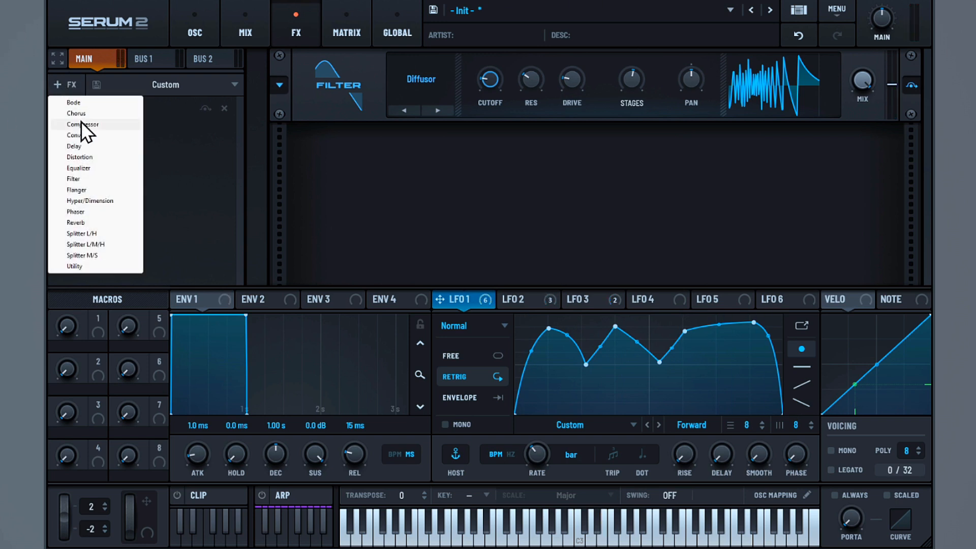
left_click(78, 168)
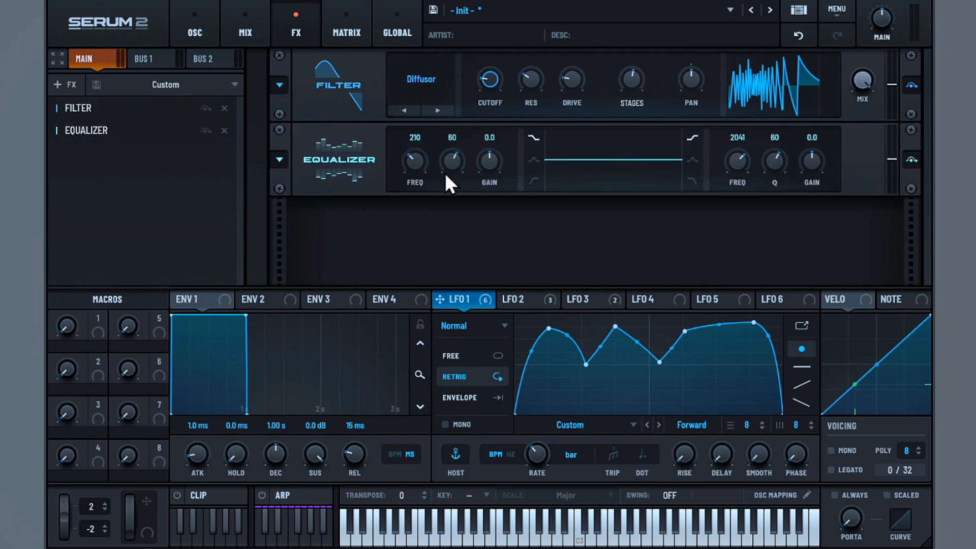
left_click_drag(480, 154, 471, 182)
left_click_drag(408, 154, 408, 176)
left_click_drag(462, 301, 400, 185)
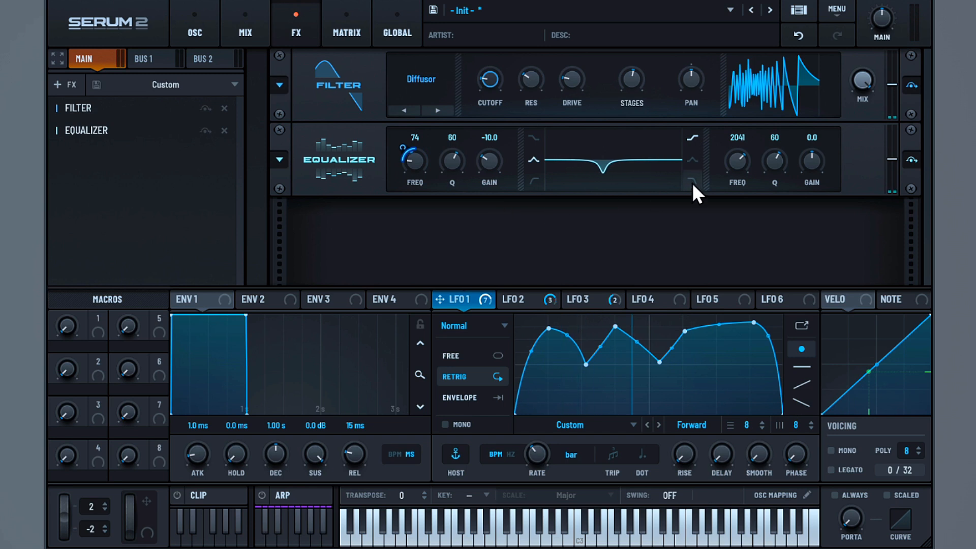
Set the first equalizer's high shelf to 1961 Hz, Q 26 and gain 10.4.
left_click_drag(810, 162, 740, 176)
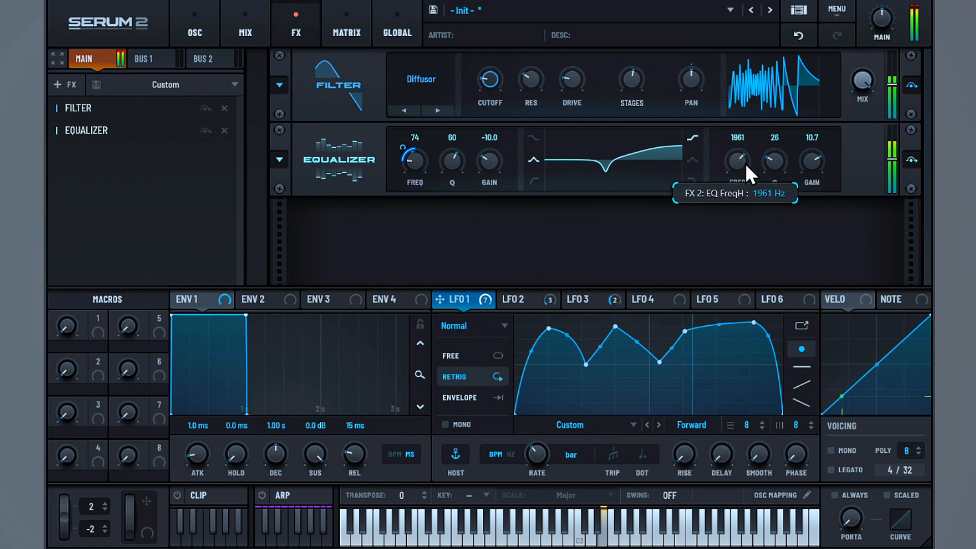
mouse_move(812, 161)
left_mouse_down()
mouse_move(814, 149)
mouse_move(810, 174)
left_mouse_up()
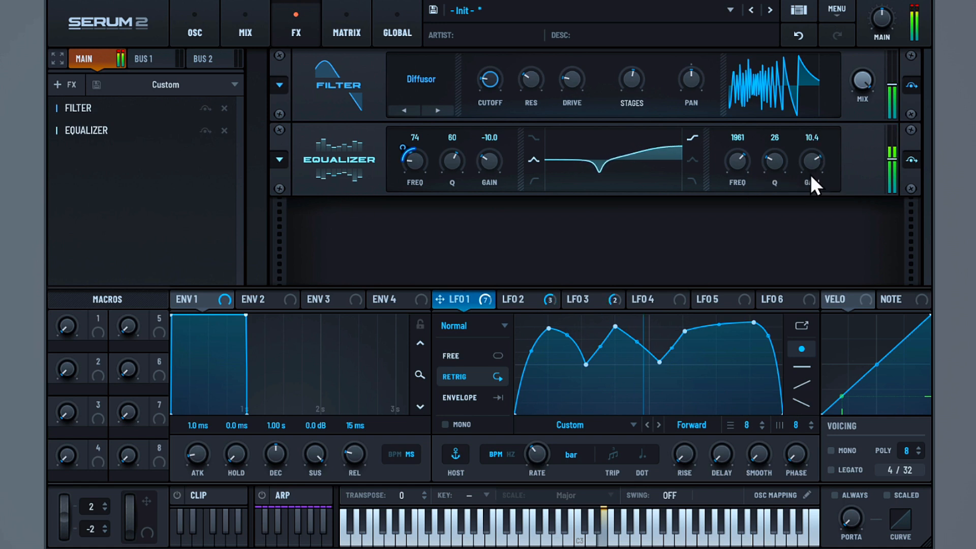
Add a second Equalizer with a low-band peak at 20000 Hz and -15.7 gain, and assign LFO 1 to its frequency at -71%.
left_click(64, 81)
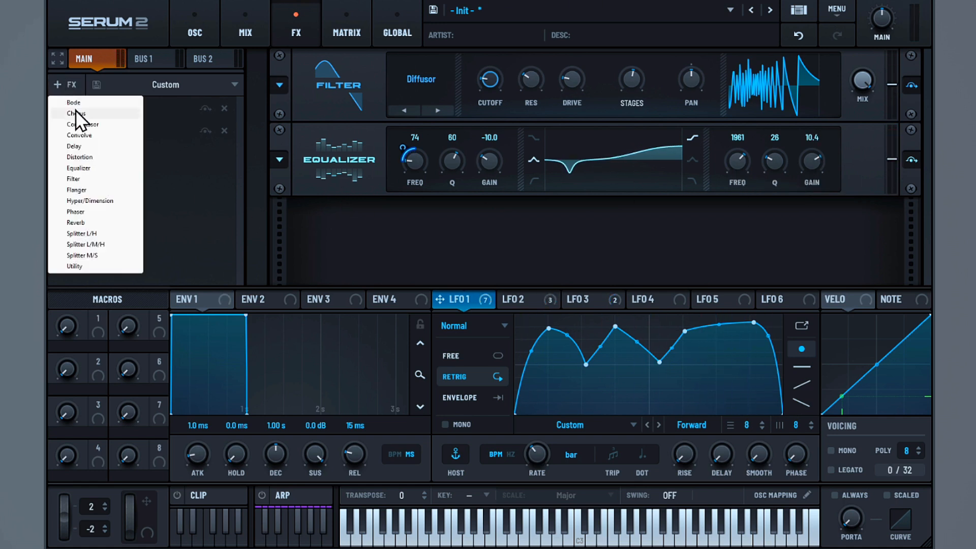
left_click(86, 170)
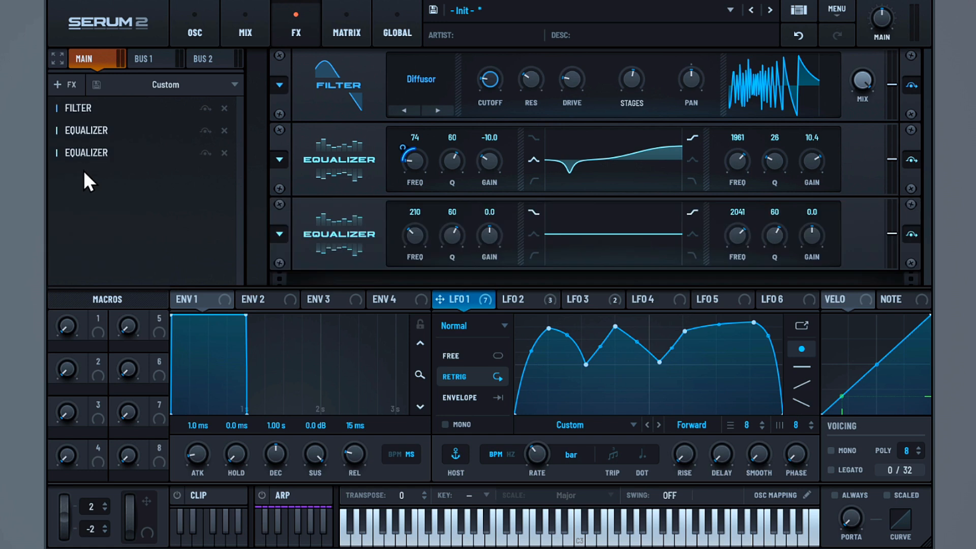
left_click(534, 234)
left_click_drag(486, 236, 482, 257)
left_click_drag(471, 295, 398, 266)
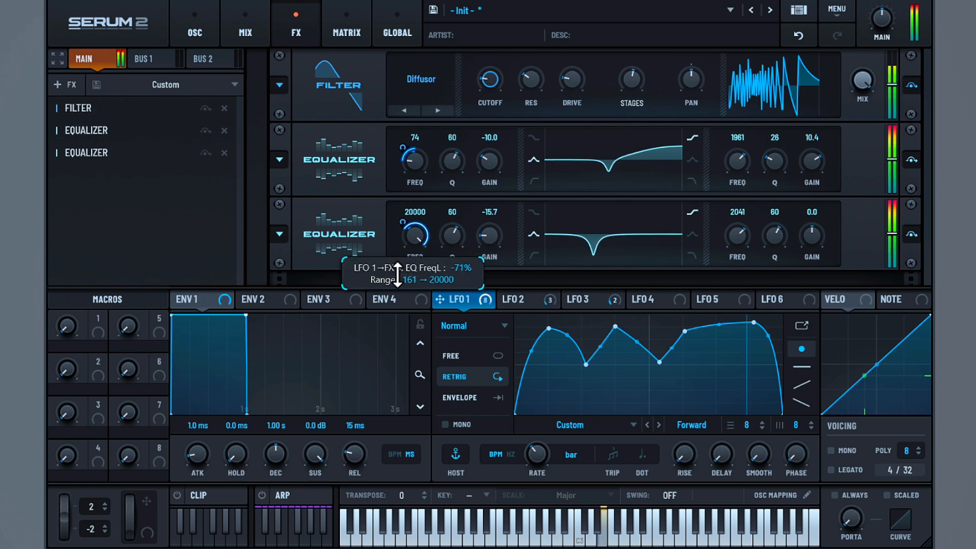
Add a third Equalizer with a low-band peak at 122 Hz and 6.3 gain, and assign LFO 1 to its frequency.
left_click(66, 84)
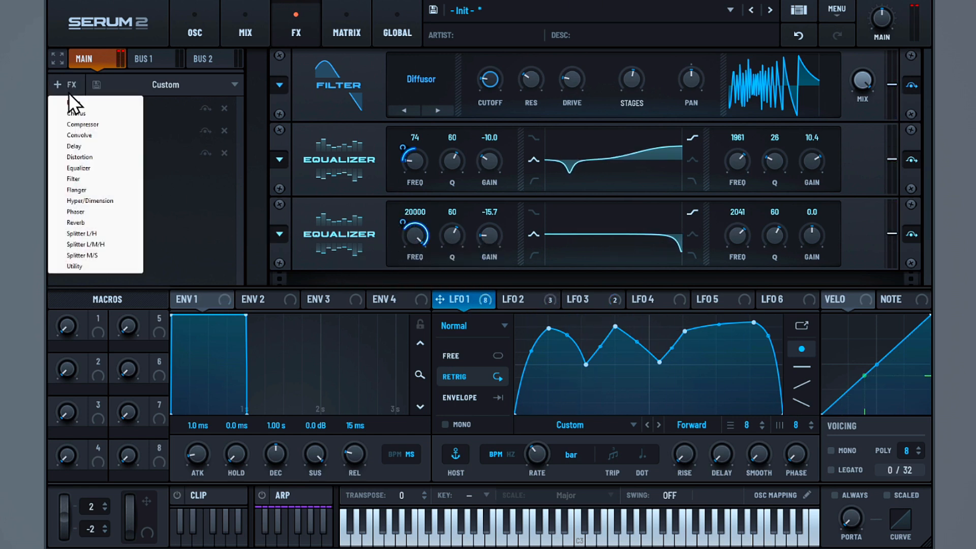
left_click(101, 168)
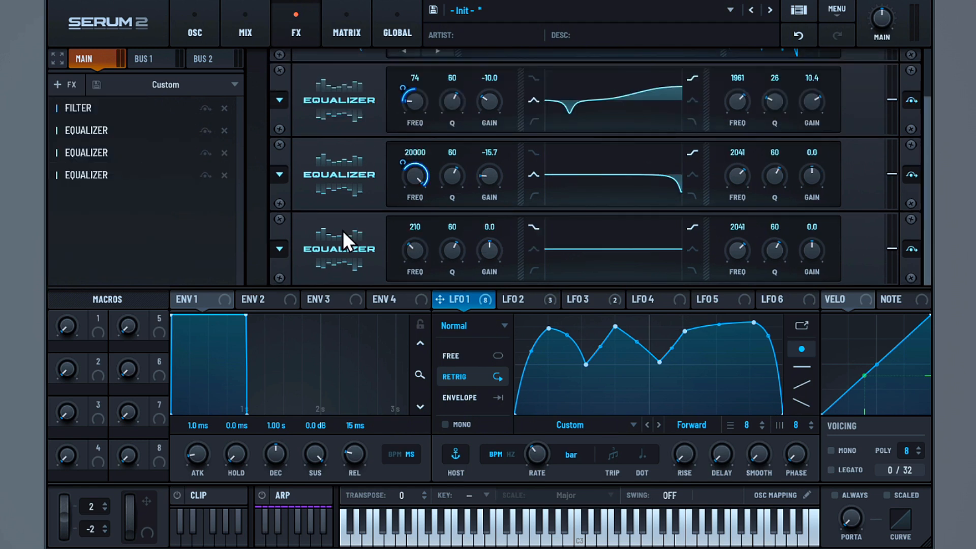
left_click_drag(415, 247, 410, 257)
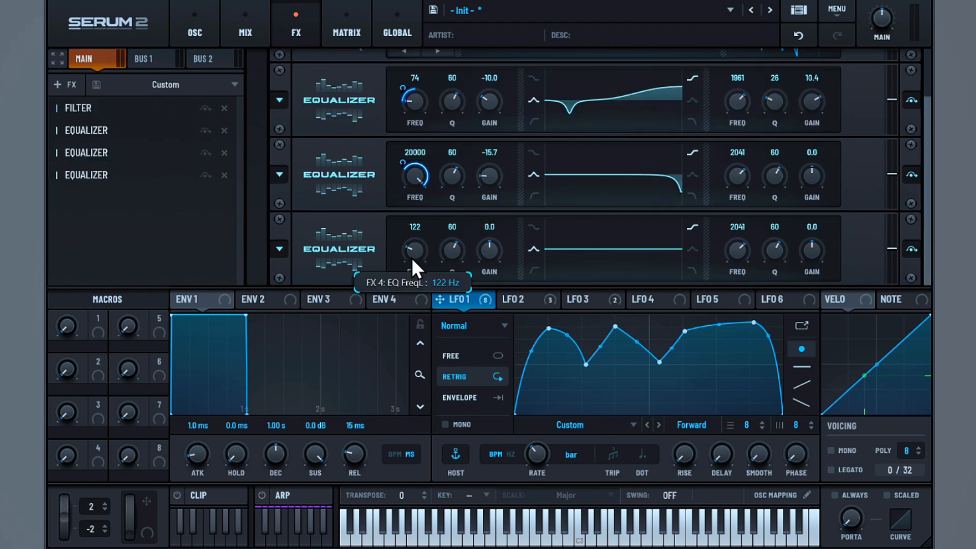
left_click_drag(489, 251, 495, 236)
left_click_drag(457, 299, 406, 243)
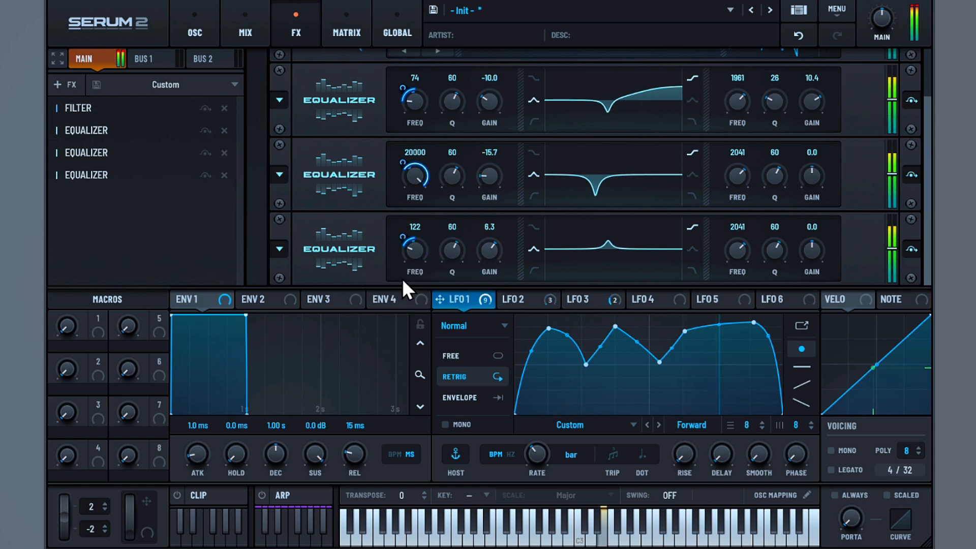
Make the third equalizer's high band a peak with -15.0 gain and assign LFO 1 to its frequency.
left_click_drag(812, 250, 807, 292)
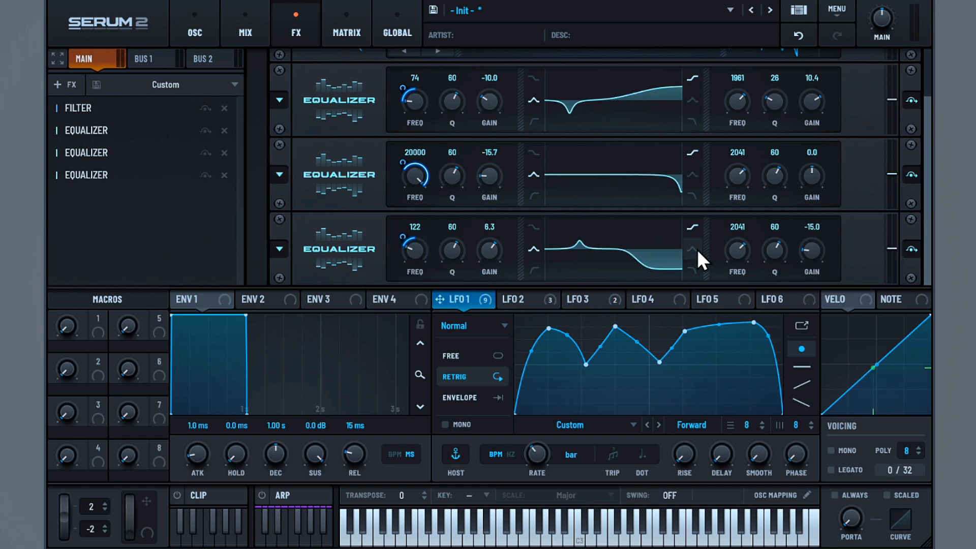
left_click(694, 249)
left_click_drag(440, 299, 718, 275)
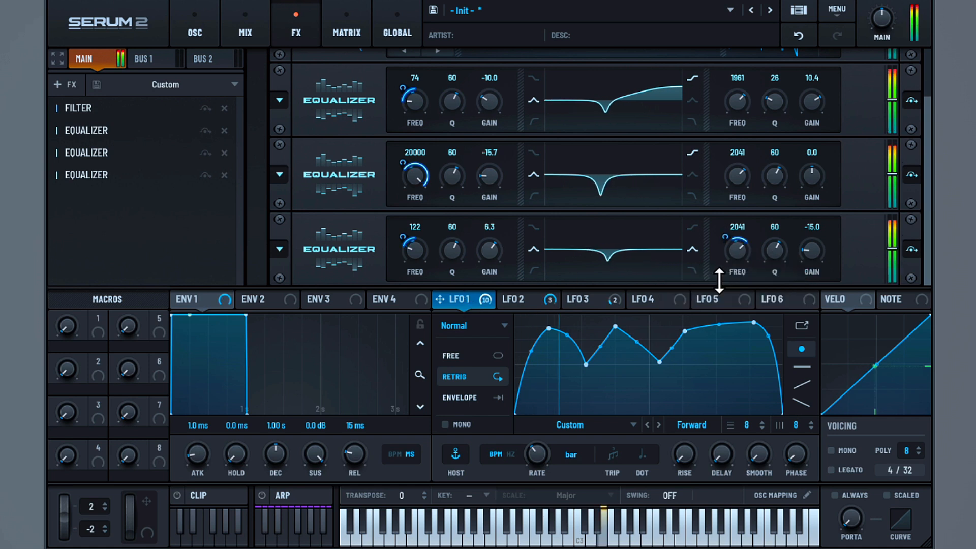
Compare the sound with all three equalizers bypassed and re-enabled.
left_click(910, 249)
left_click(909, 173)
left_click(910, 99)
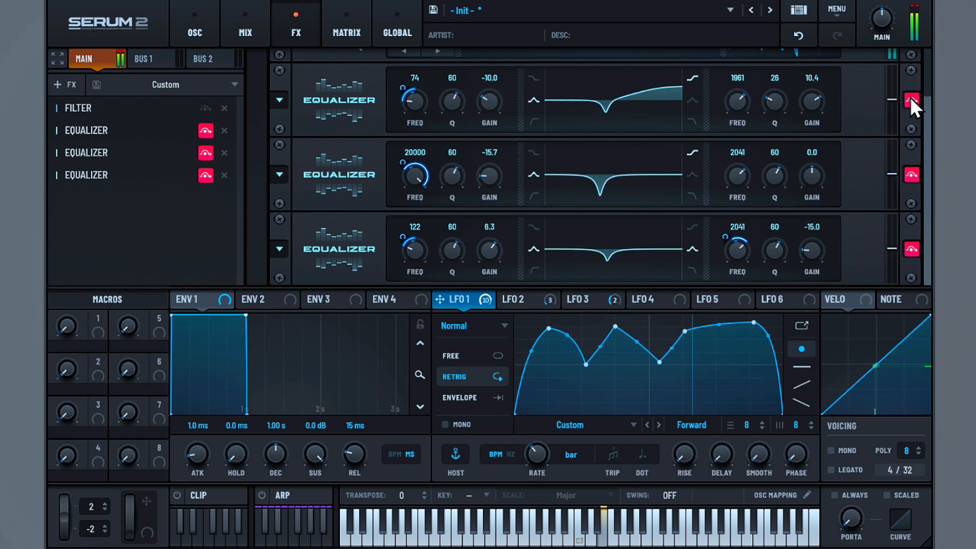
left_click(911, 99)
left_click(911, 174)
left_click(911, 248)
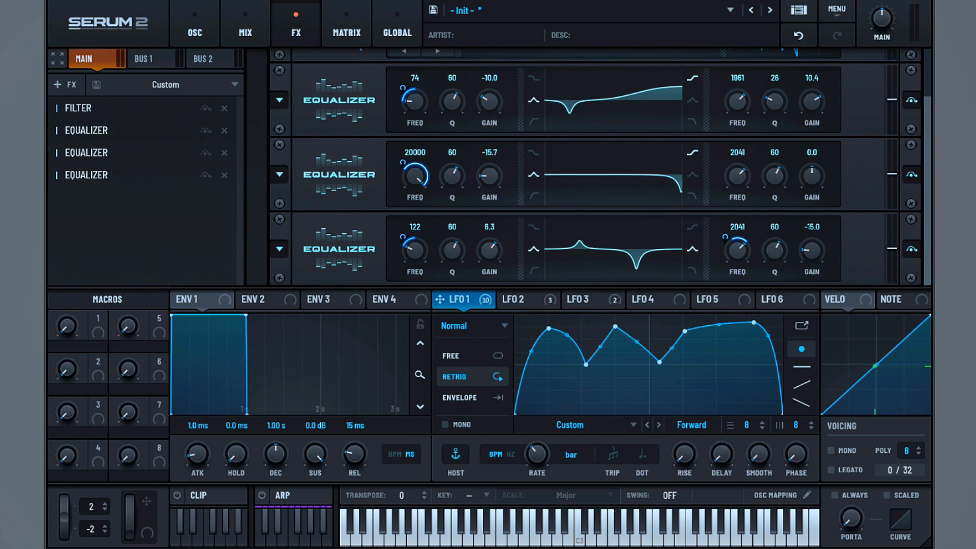
Add a Distortion, switch it to the HARDCLIP type and turn its drive fully up.
left_click(66, 87)
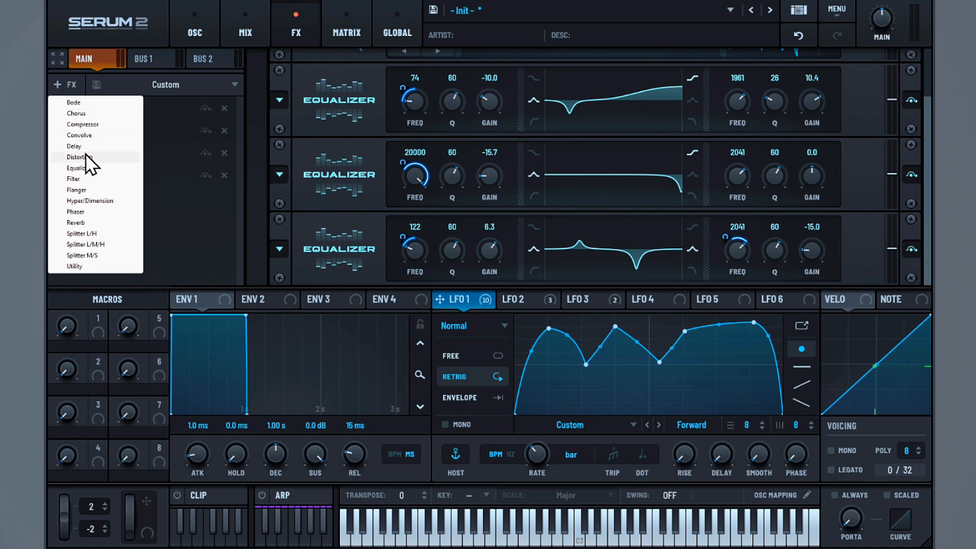
left_click(87, 155)
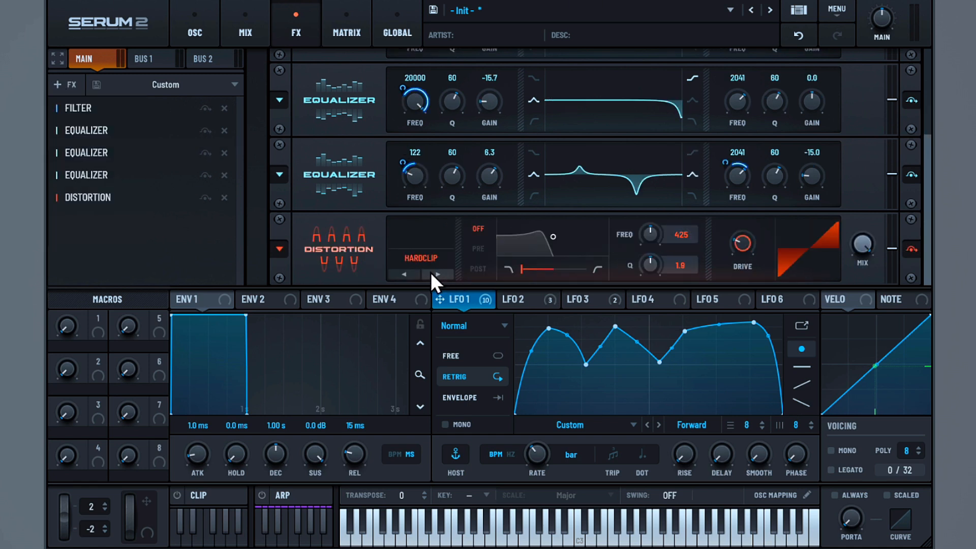
mouse_move(736, 245)
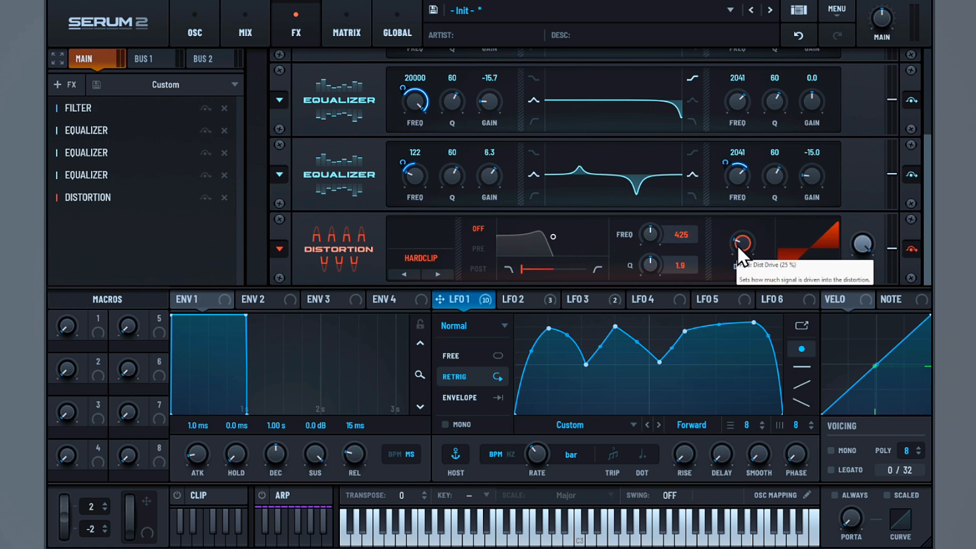
left_click_drag(737, 245, 761, 111)
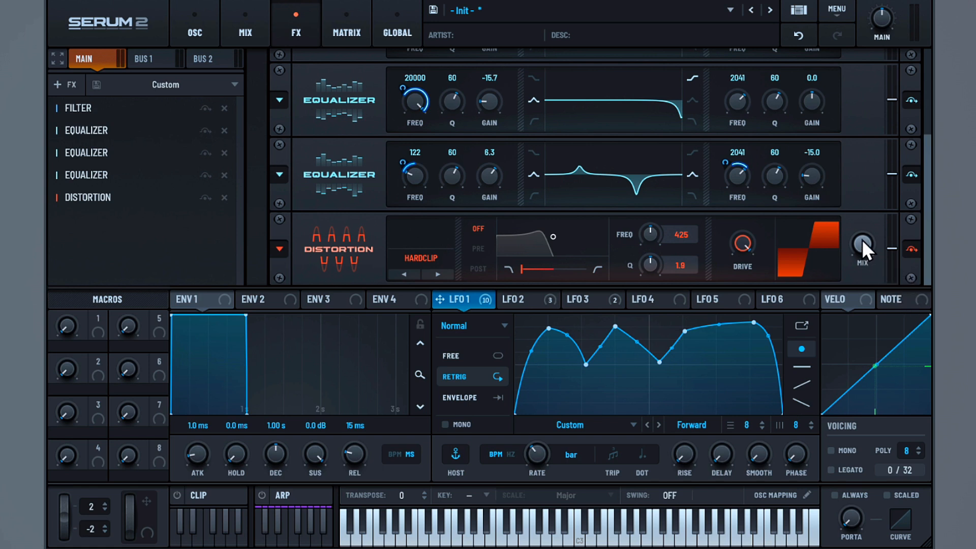
Lower the Distortion's mix to zero and assign LFO 1 to it.
mouse_move(861, 240)
left_click_drag(861, 239, 839, 371)
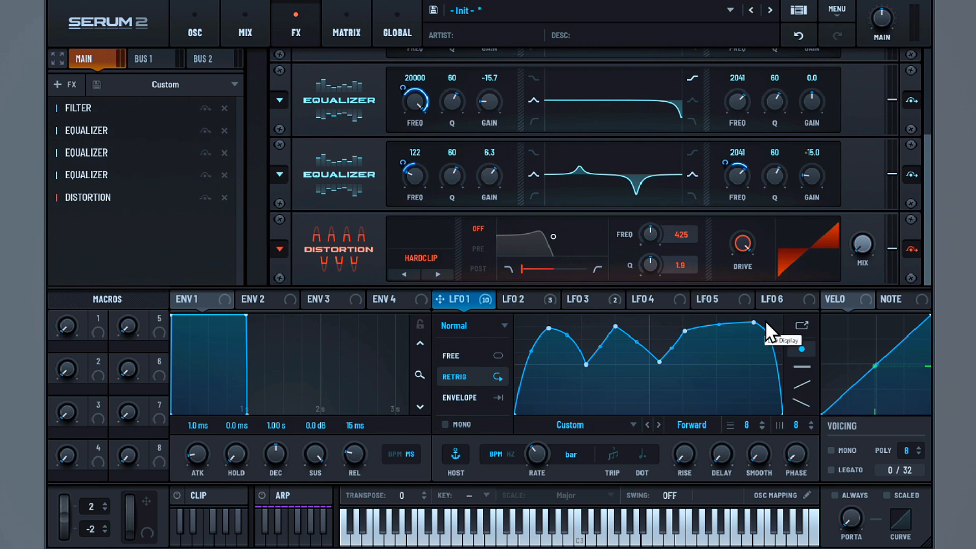
left_click_drag(455, 297, 858, 245)
mouse_move(849, 231)
Add a Chorus, lower its mix to 0% and assign LFO 1 to the mix.
left_click(58, 85)
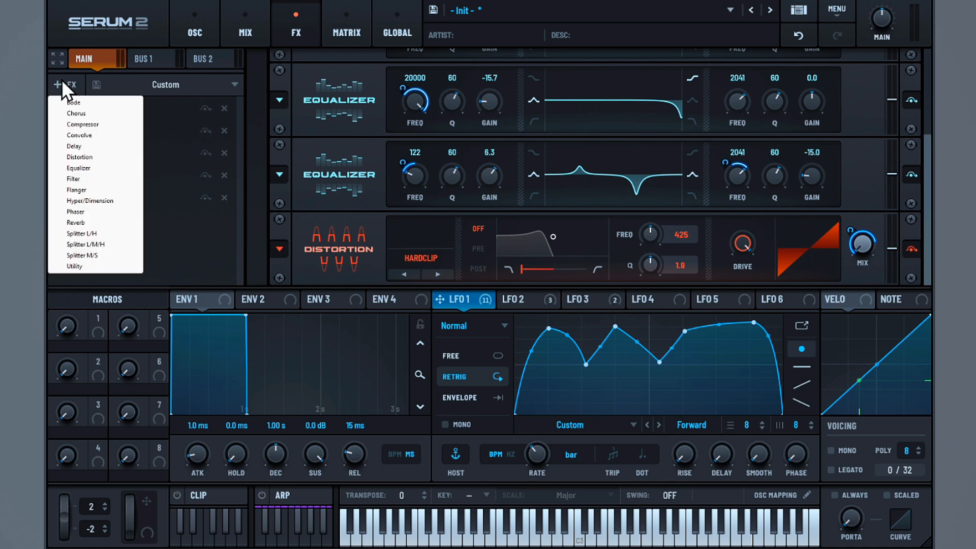
left_click(77, 112)
mouse_move(857, 268)
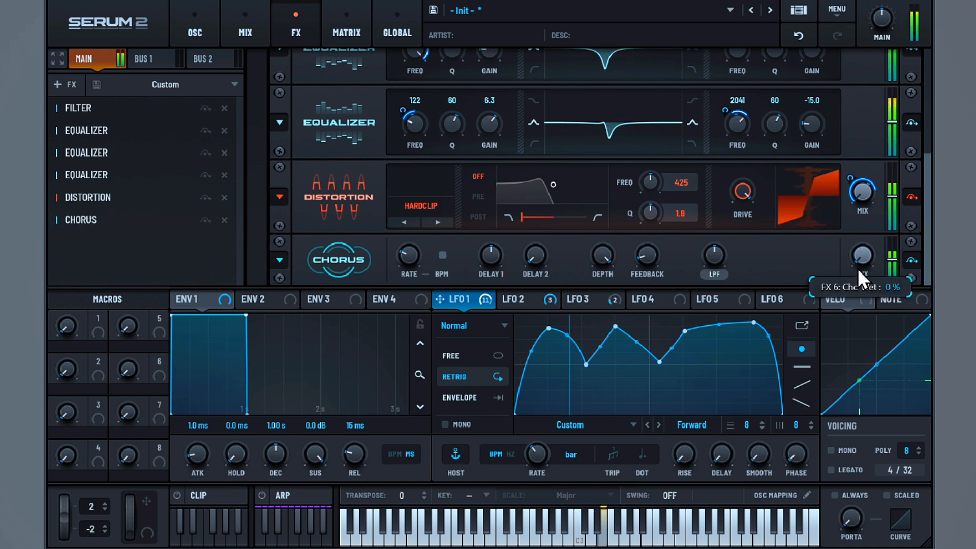
left_click_drag(857, 269, 858, 251)
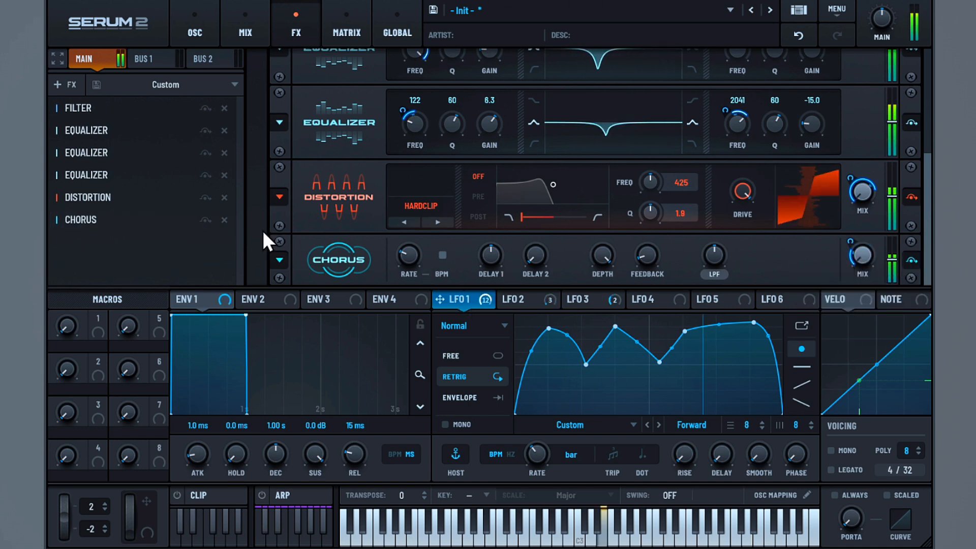
Add a Hyper/Dimension, assign LFO 1 to its Hyper and Dimension mixes, and fine-tune the Hyper and Chorus mix modulation amounts.
left_click(68, 81)
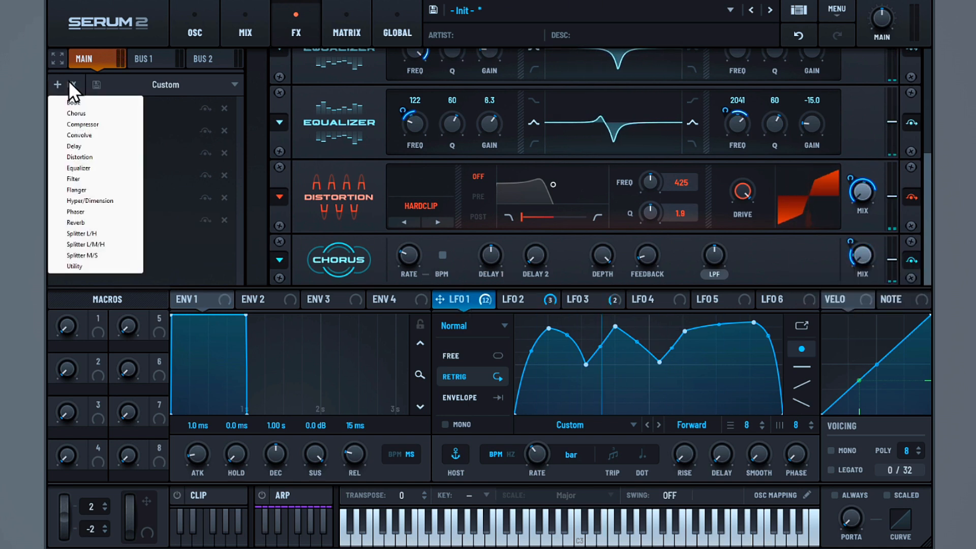
left_click(89, 202)
left_click_drag(480, 298, 641, 254)
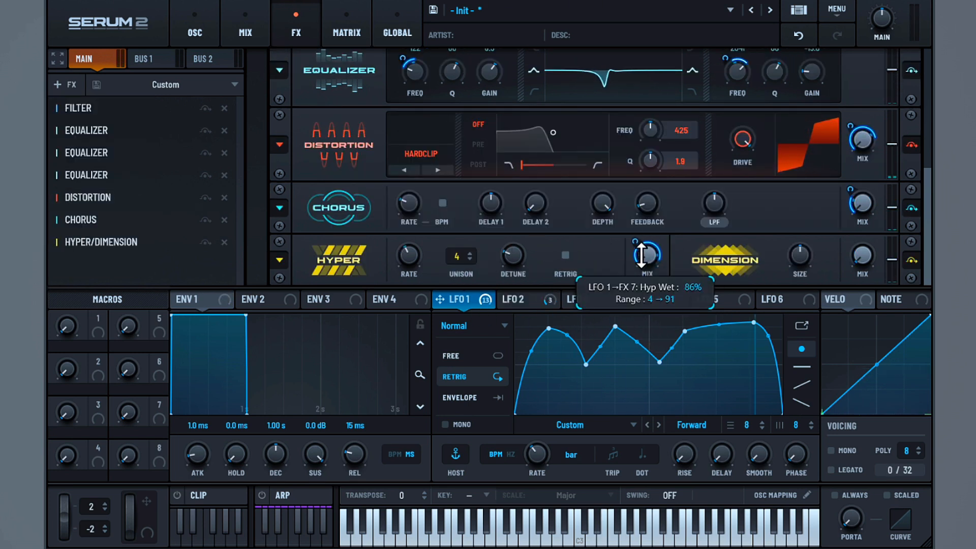
left_click_drag(460, 301, 849, 297)
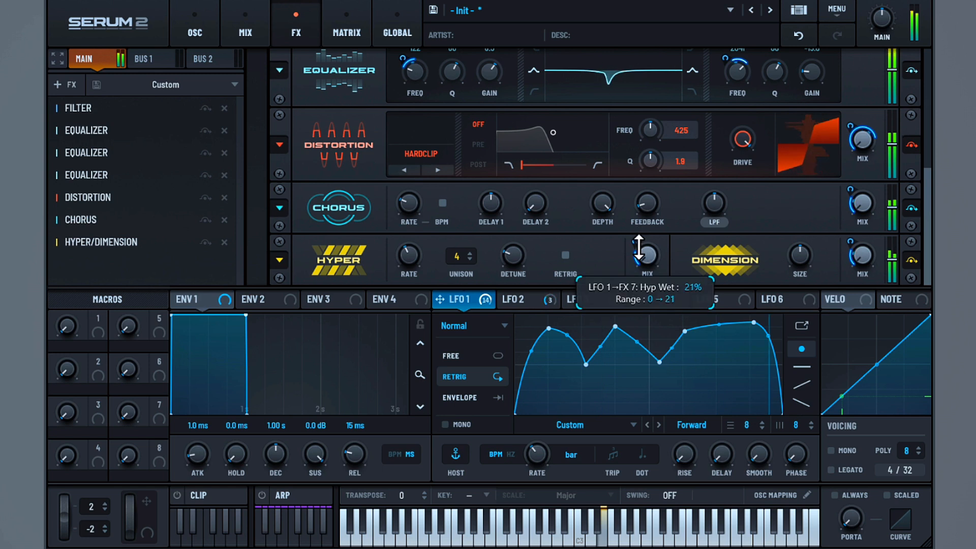
mouse_move(638, 247)
left_mouse_down()
mouse_move(640, 234)
mouse_move(641, 247)
left_mouse_up()
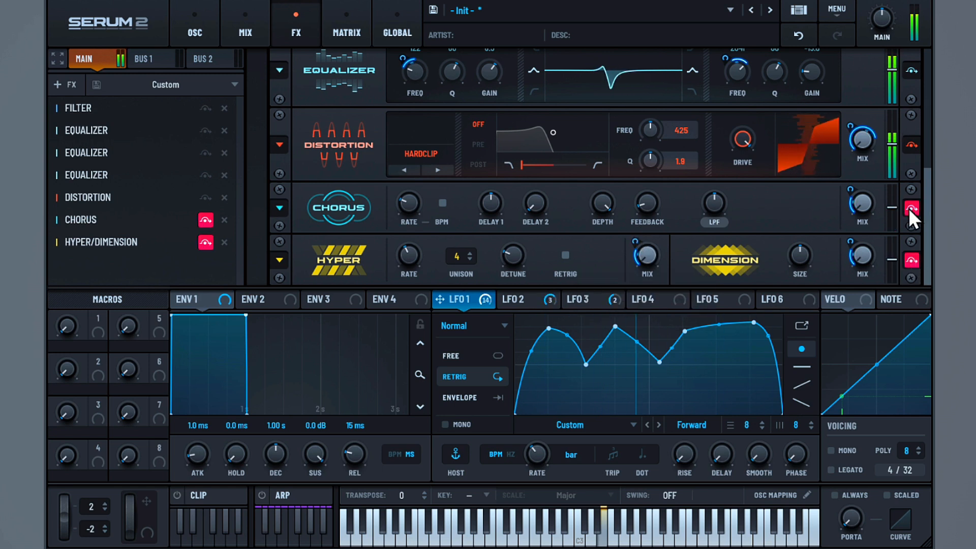
mouse_move(851, 200)
left_mouse_down()
mouse_move(855, 170)
mouse_move(854, 185)
left_mouse_up()
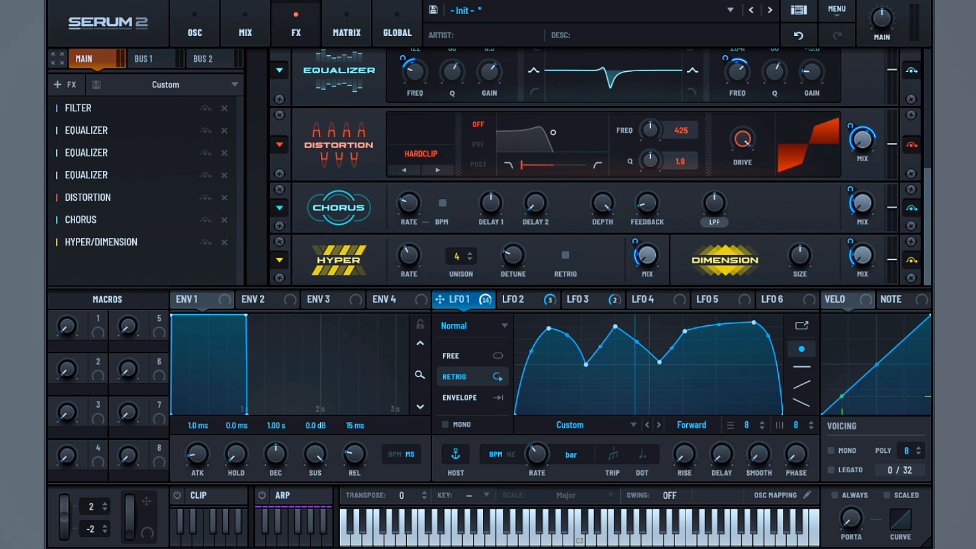
Add two Compressors in a row and set both to multiband mode.
left_click(63, 85)
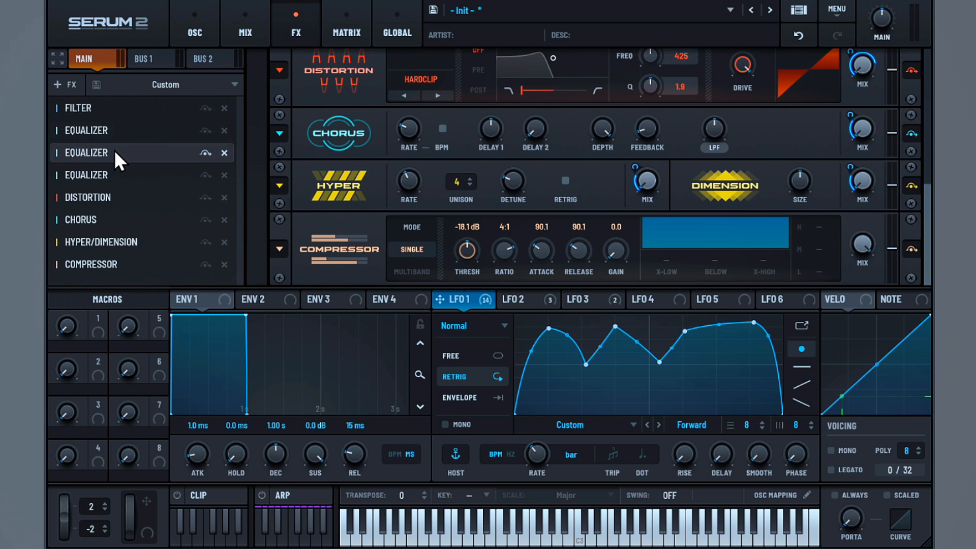
left_click(413, 271)
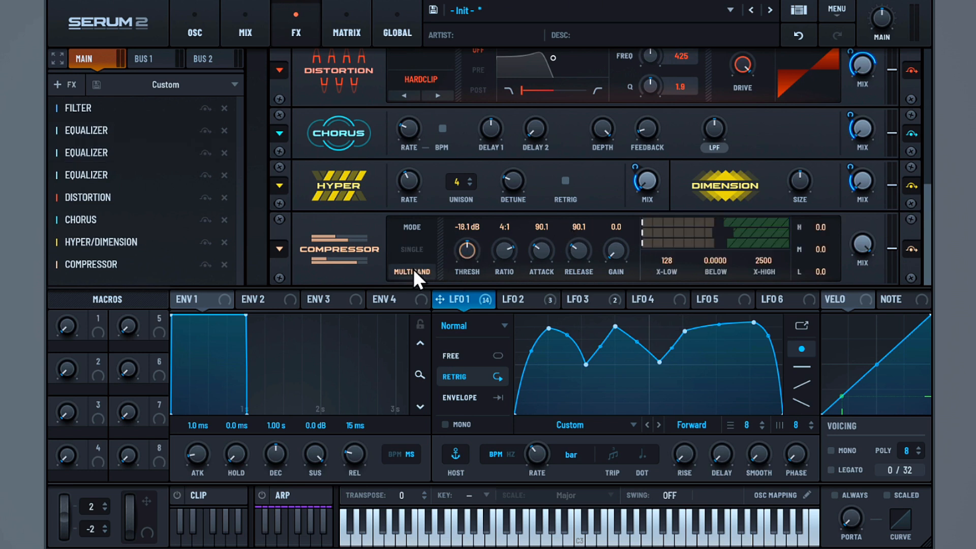
left_click(83, 84)
left_click(93, 128)
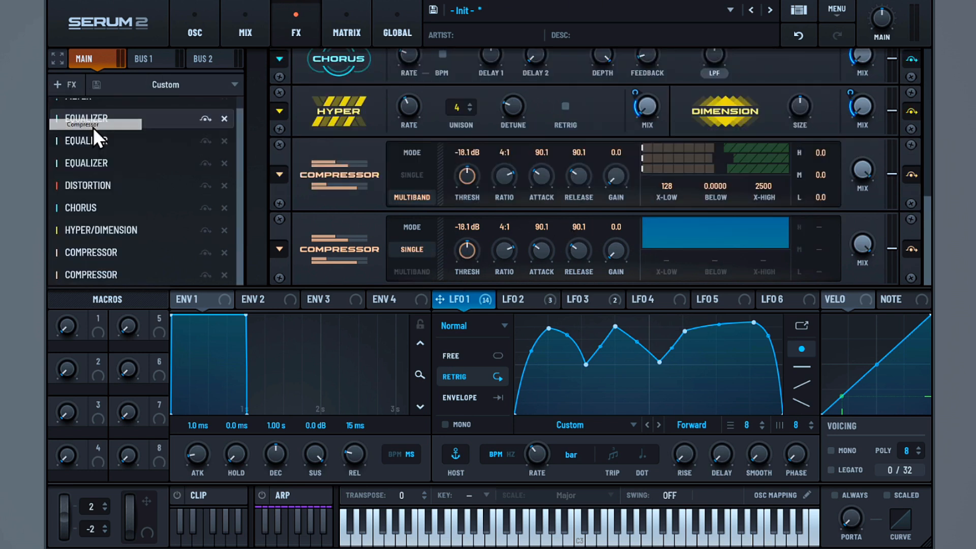
left_click(413, 272)
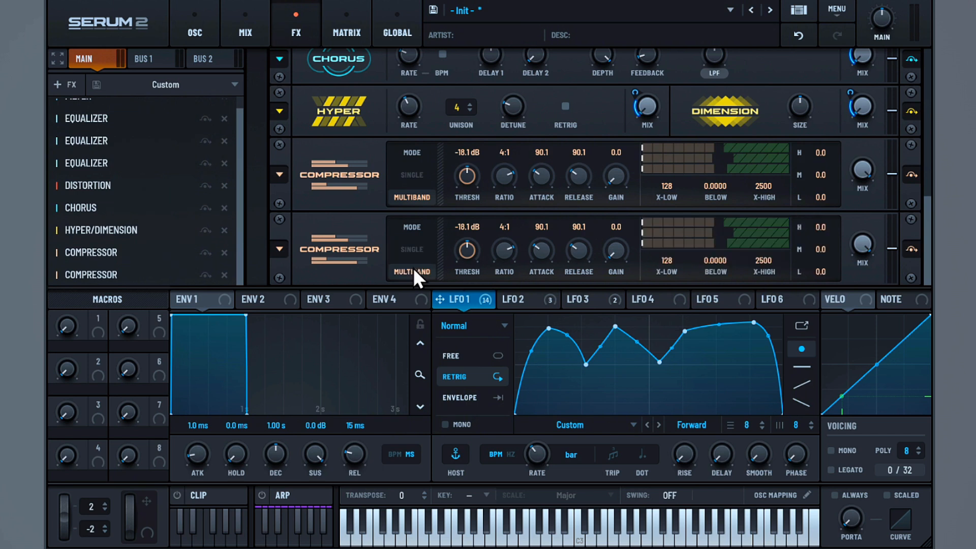
Add a third Compressor in multiband mode and raise its gain to 20.5.
left_click(69, 81)
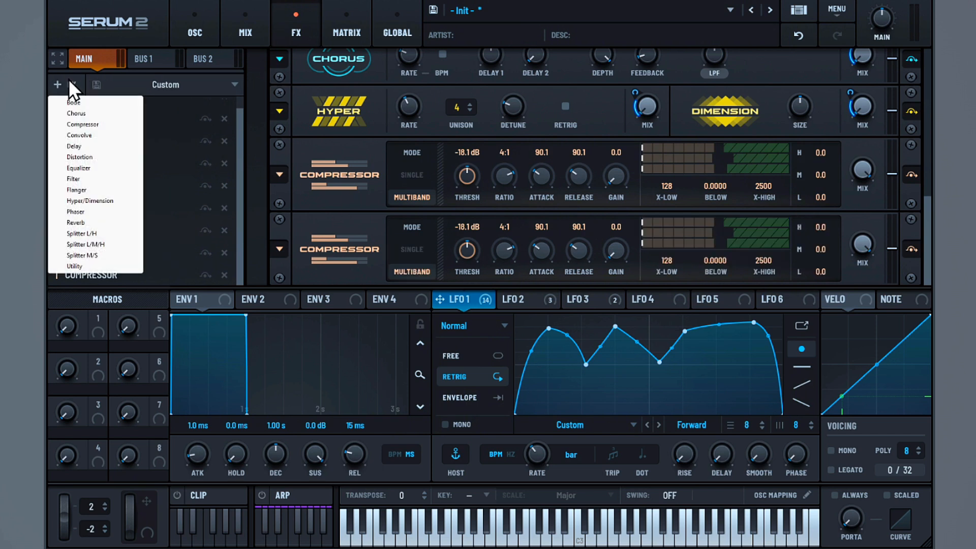
left_click(87, 124)
left_click(423, 265)
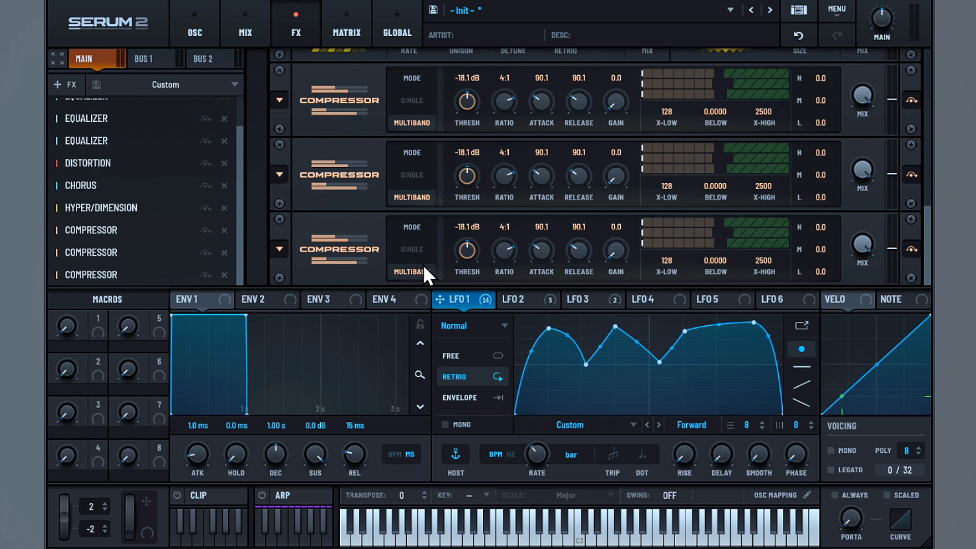
left_click_drag(615, 248, 635, 173)
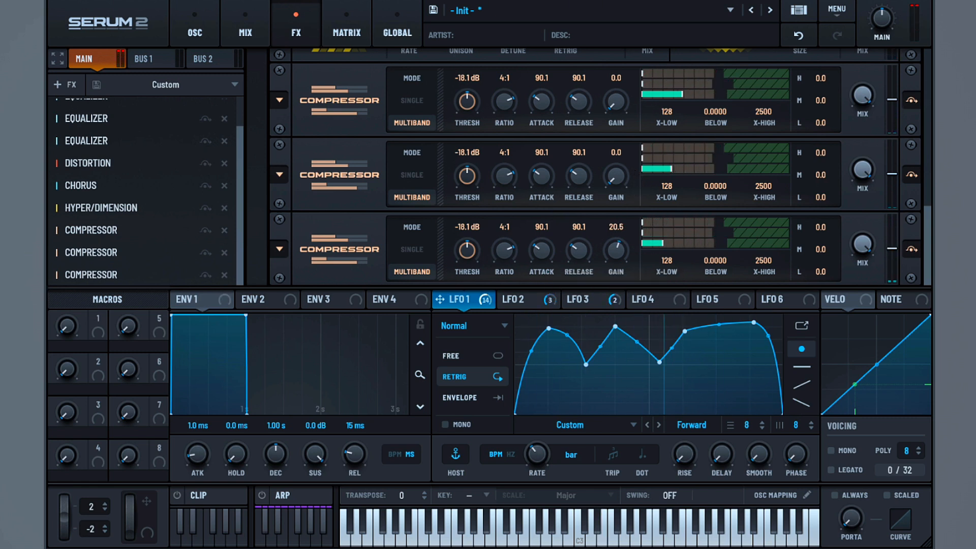
Add a closing Equalizer with its low band as a high-pass at 345 Hz, Q 45, and a high shelf at 5116 Hz, Q 50, gain 7.0.
left_click(63, 84)
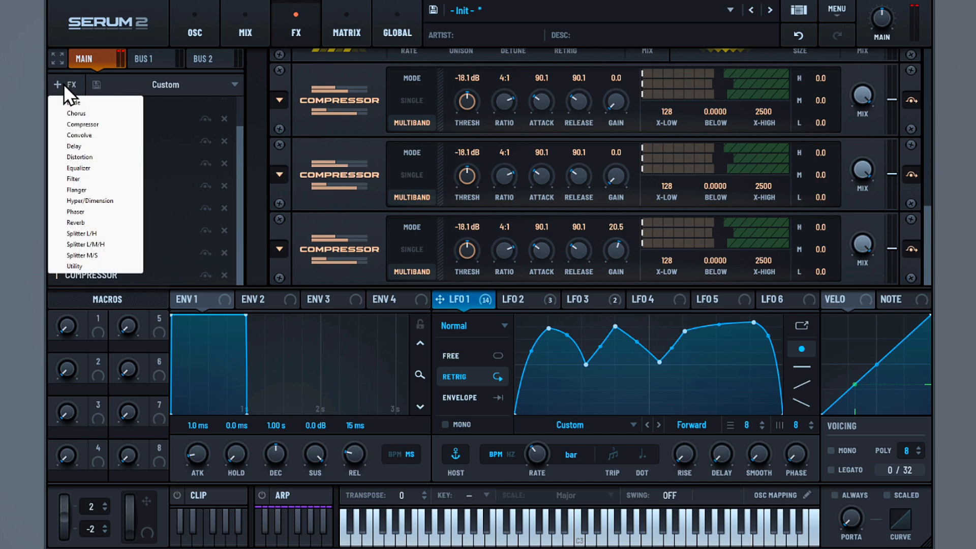
left_click(79, 167)
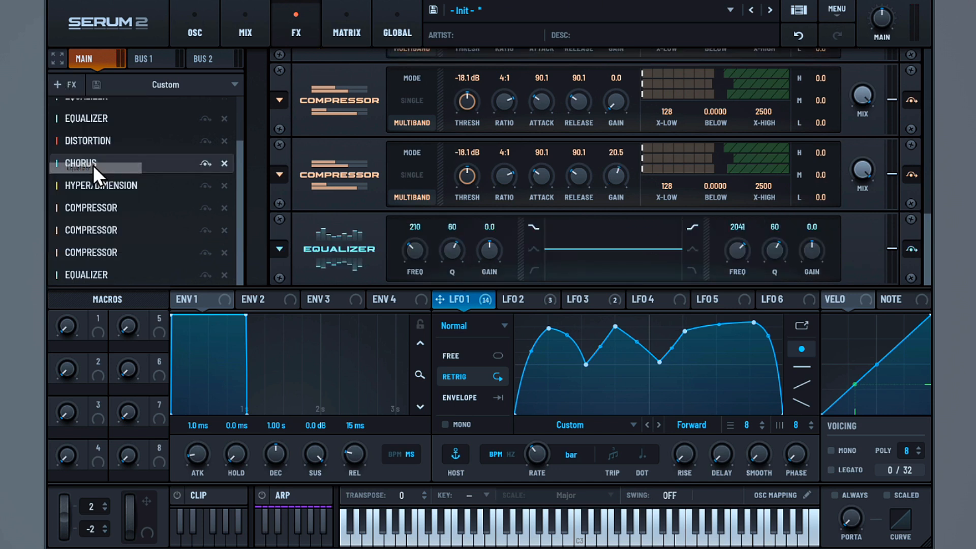
left_click(532, 267)
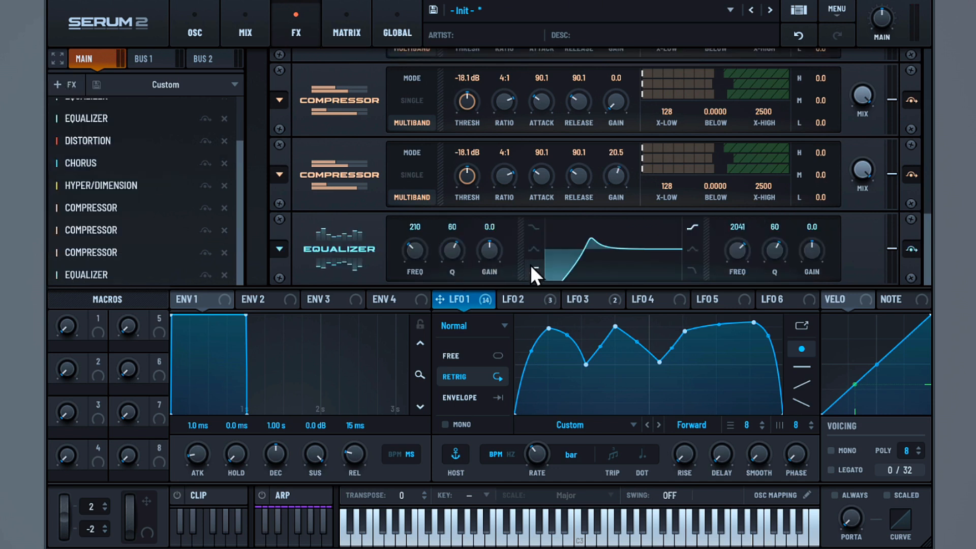
left_click_drag(455, 245, 413, 237)
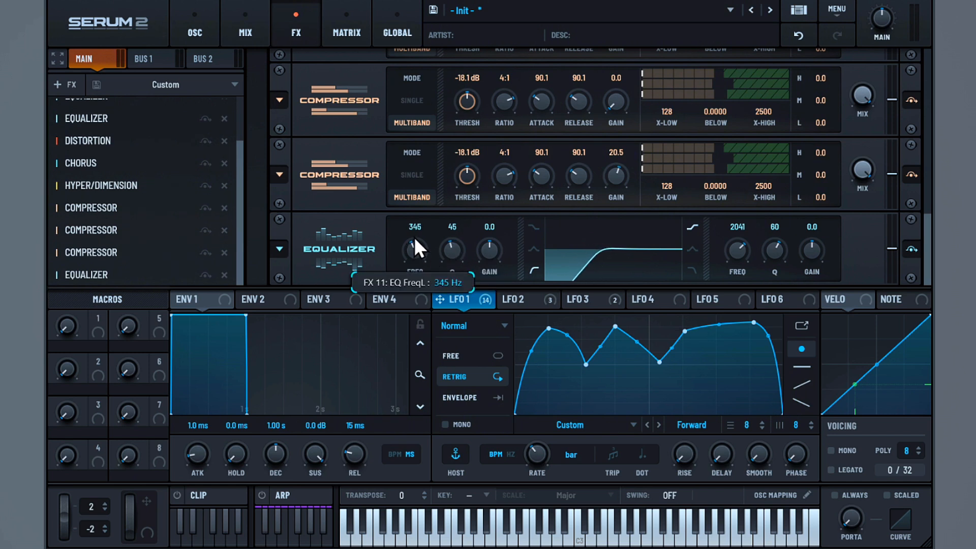
left_click_drag(826, 256, 821, 227)
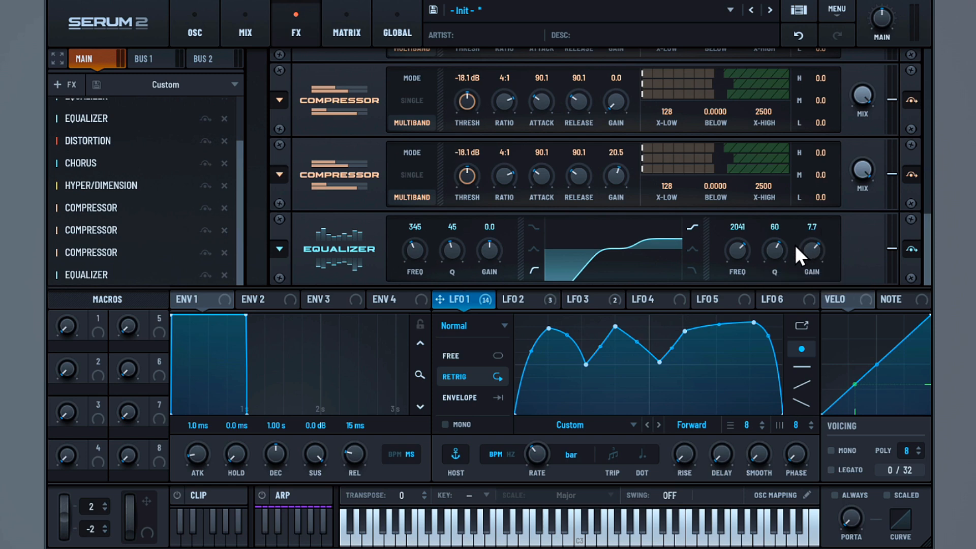
left_click_drag(766, 247, 766, 262)
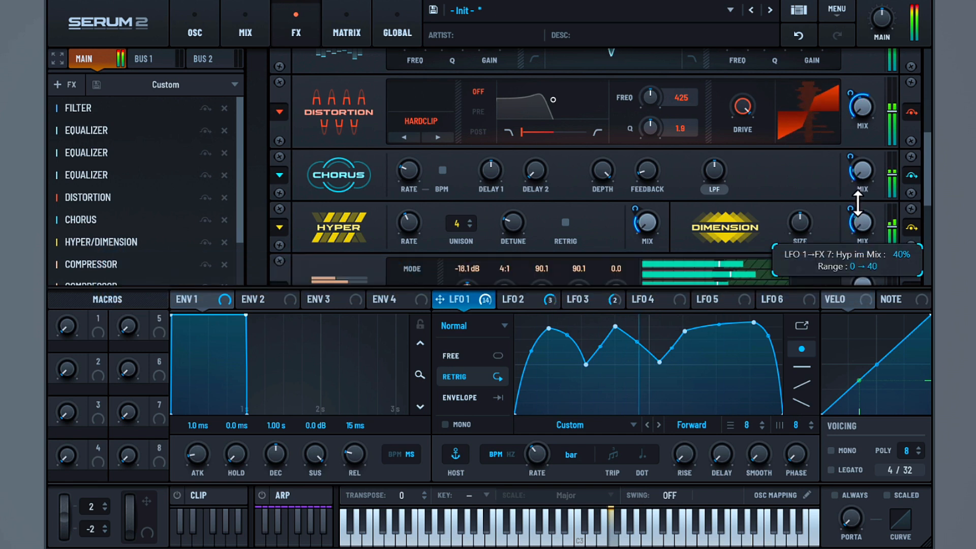
Review the effects chain's LFO 1 mix modulation and closing modules, and return to the oscillator page.
mouse_move(639, 218)
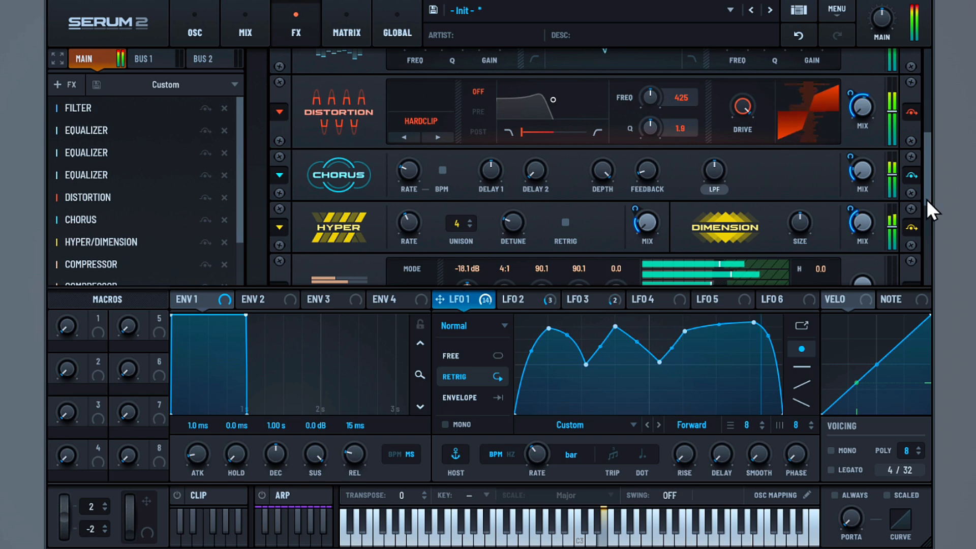
left_click_drag(928, 193, 927, 275)
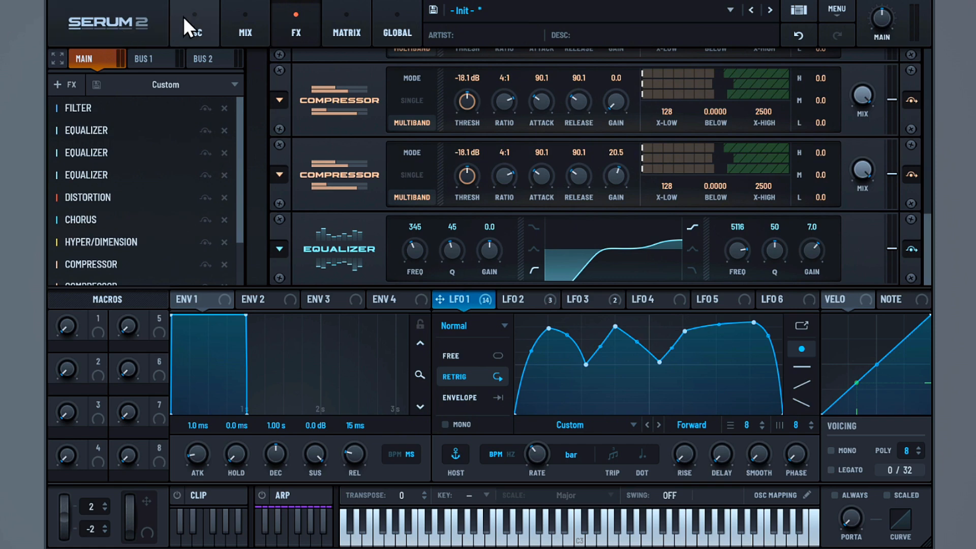
left_click(191, 29)
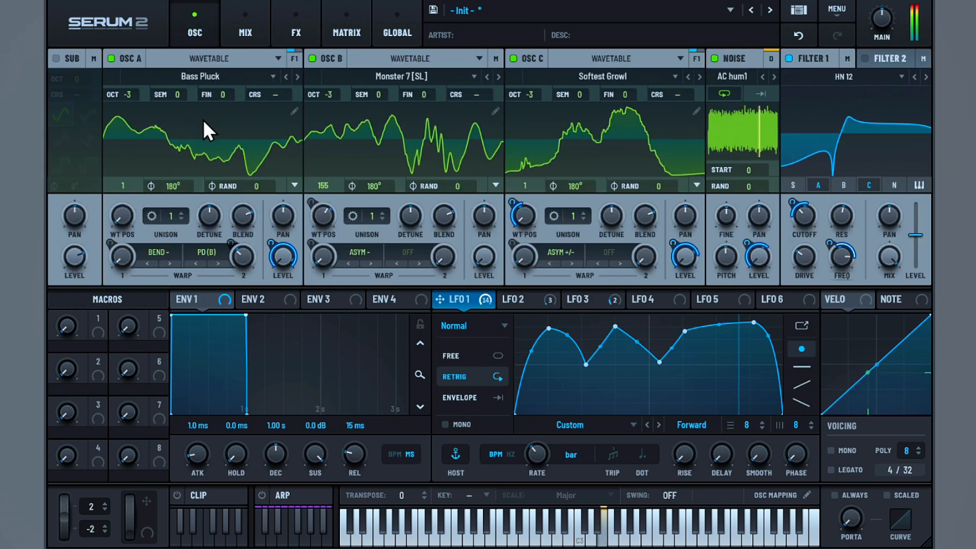